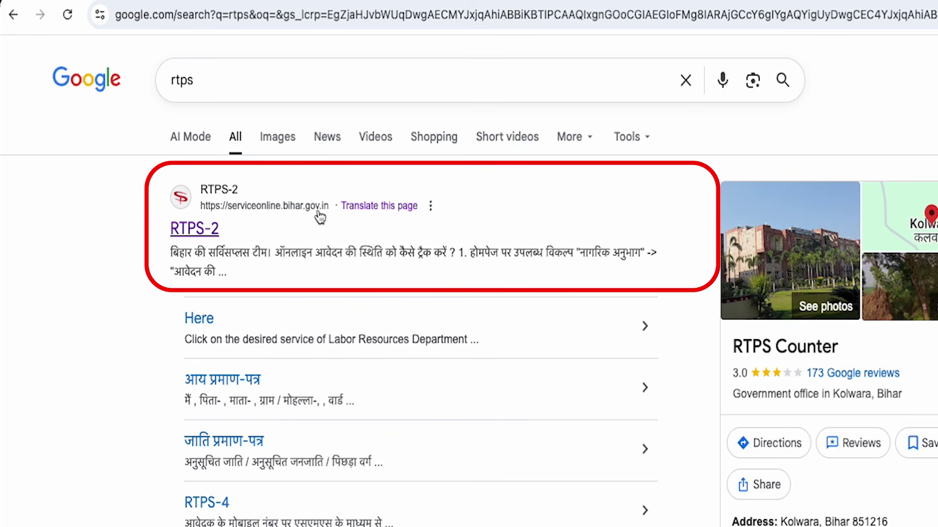
Step: Via RTPS-2 and सामान्य प्रशासन विभाग, open the अंचल स्तर form for central-government Non-Creamy Layer
click(201, 227)
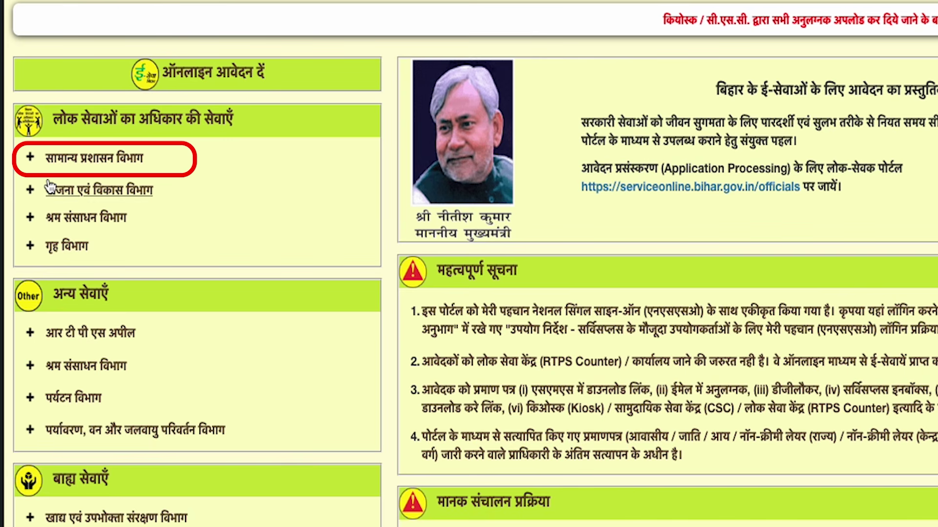
click(31, 159)
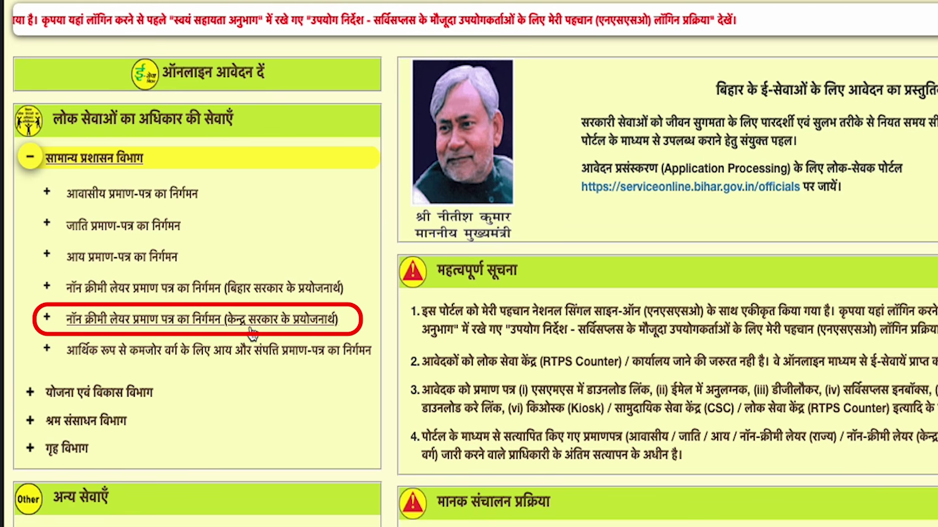
click(49, 318)
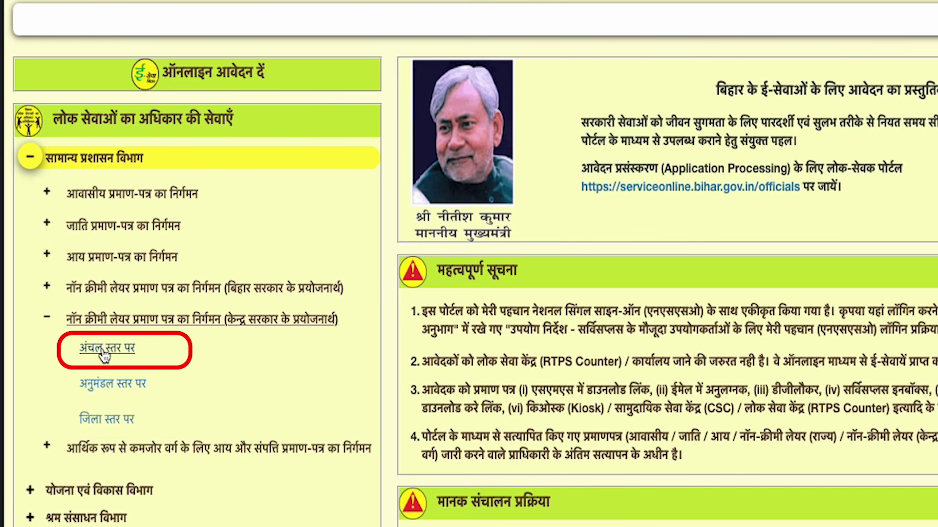
click(103, 356)
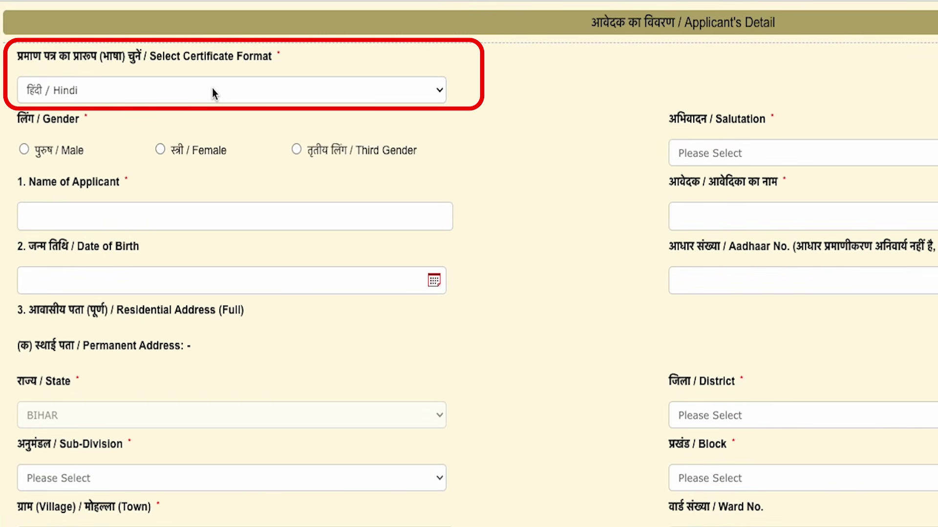
Step: Choose English certificate format and salutation श्री, then move to the name and date-of-birth fields
click(212, 89)
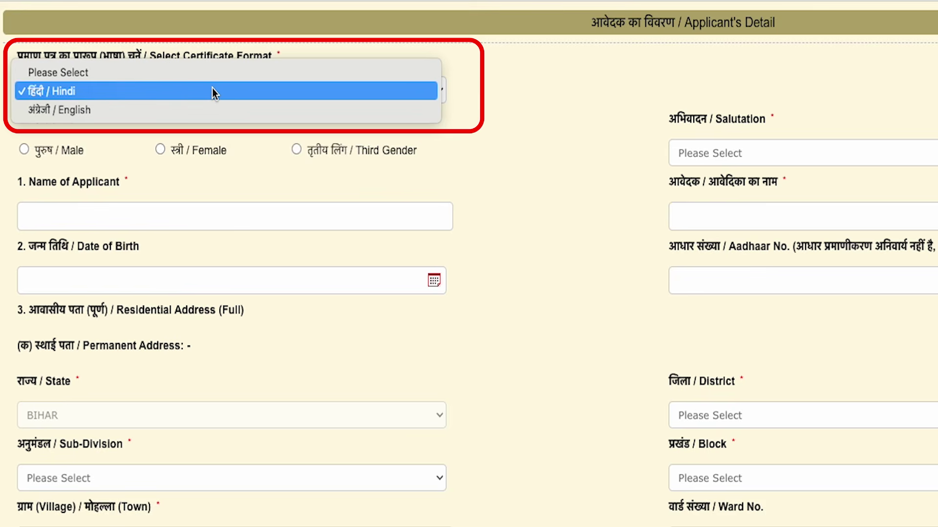
click(97, 110)
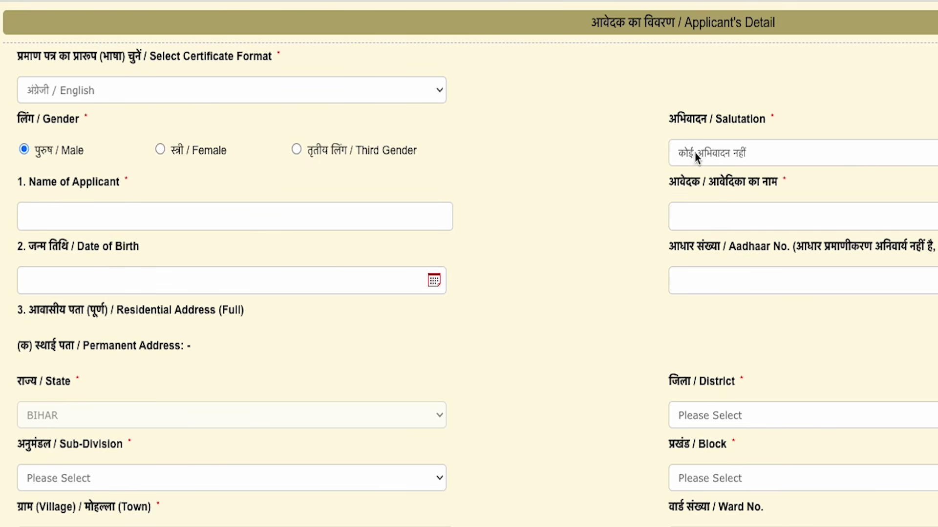
click(446, 153)
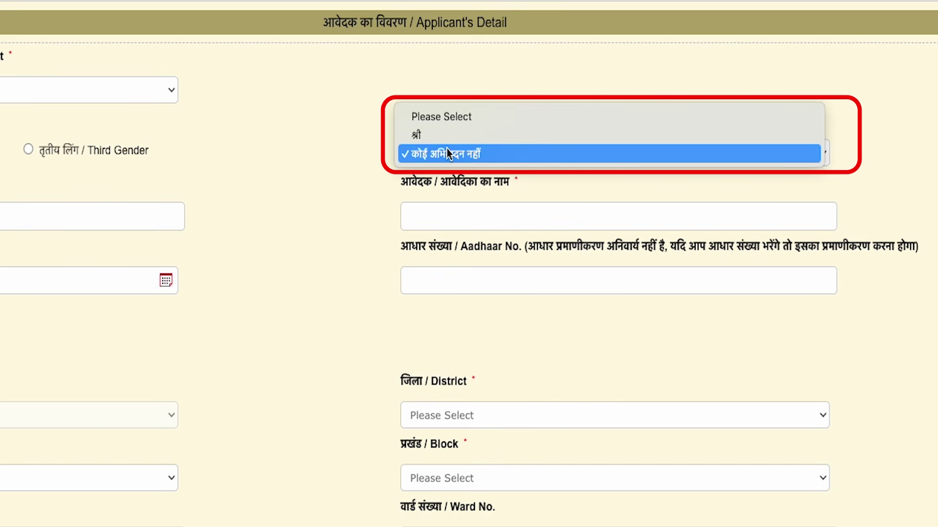
click(424, 134)
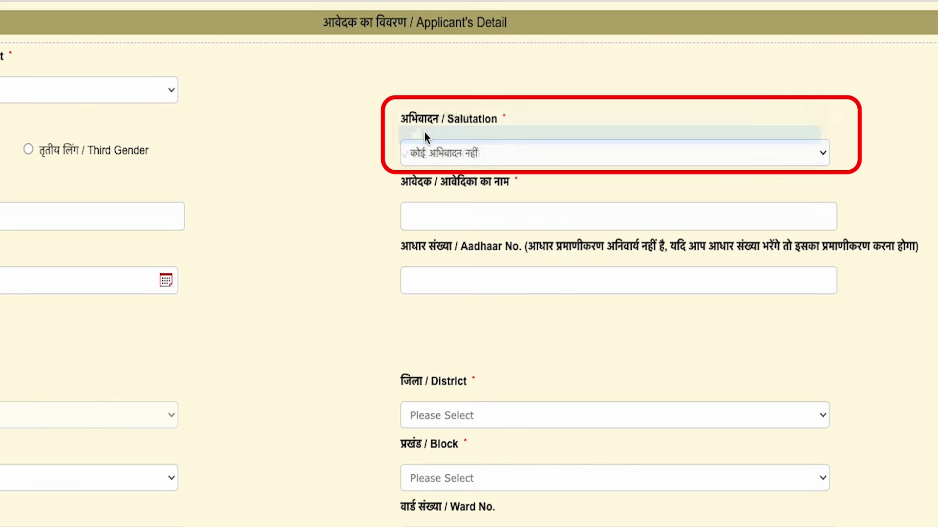
click(427, 212)
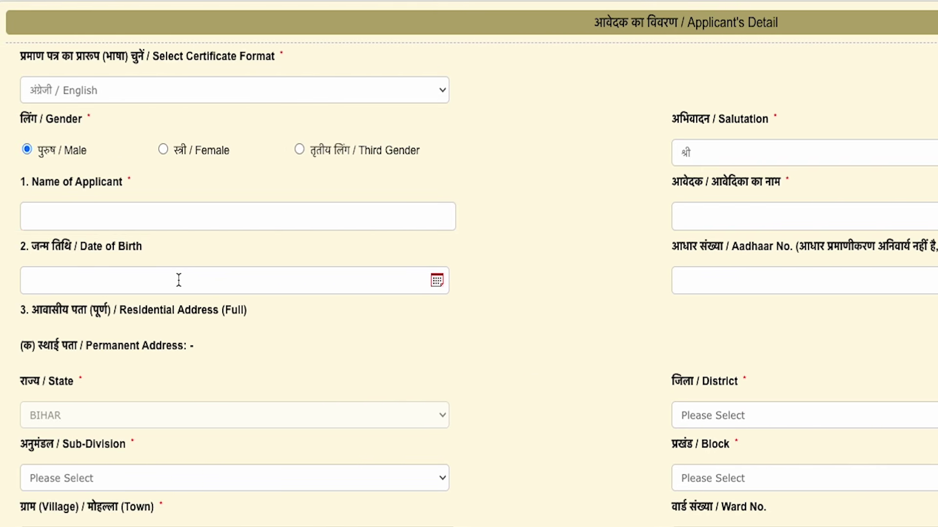
click(179, 280)
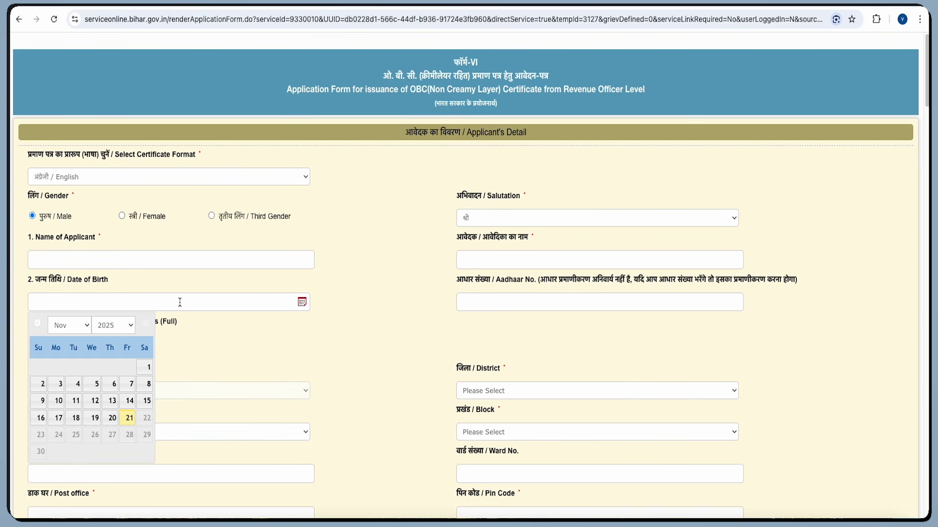
click(119, 327)
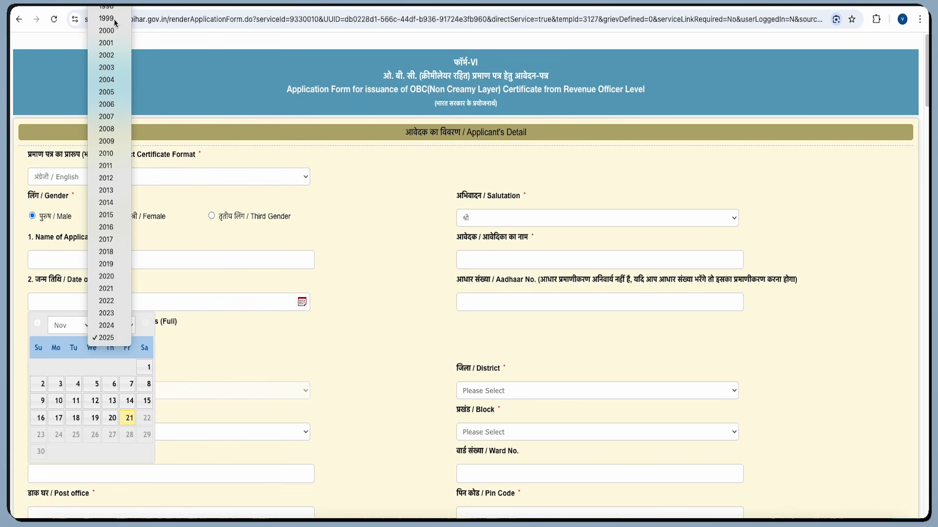
click(106, 15)
click(76, 326)
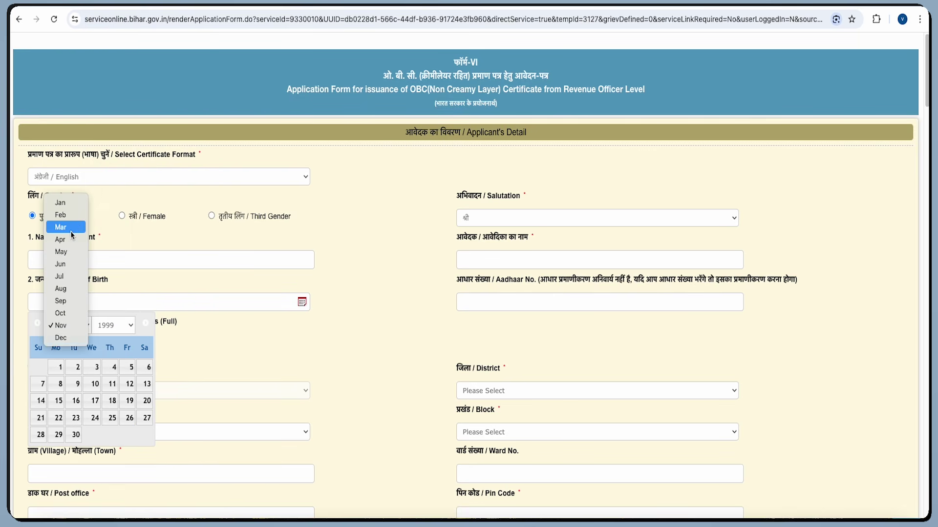
click(71, 233)
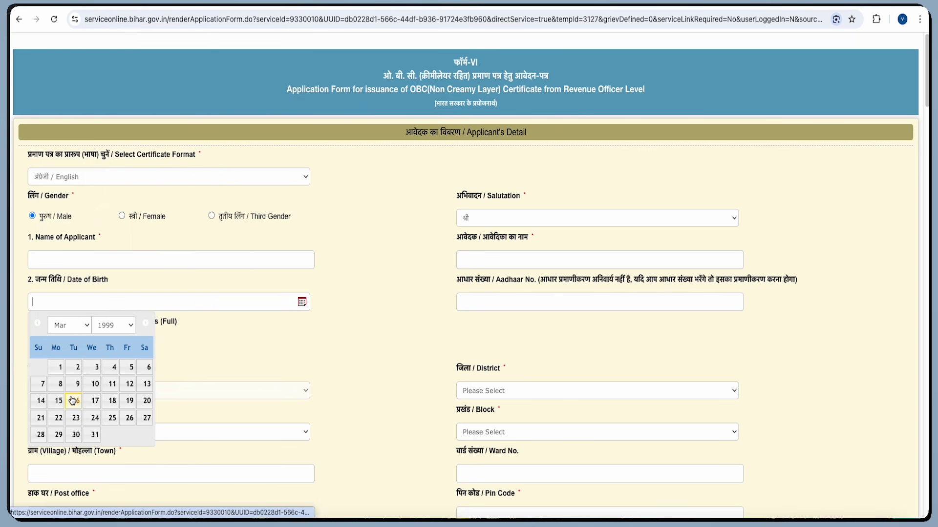
click(95, 384)
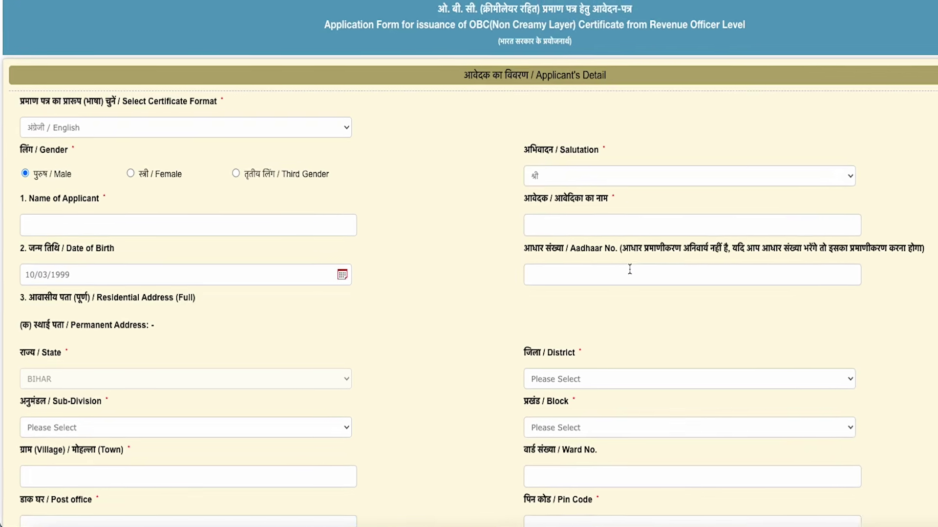
click(652, 259)
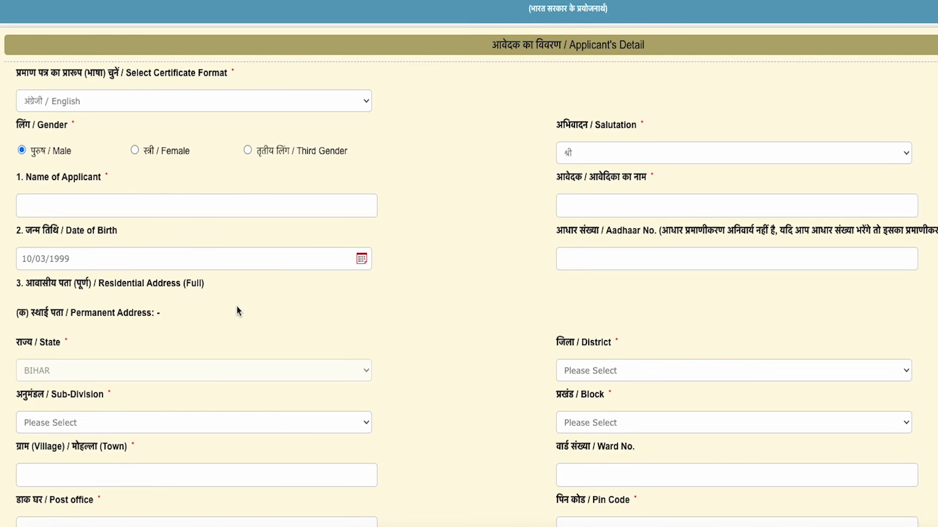
scroll(101, 293, down, 2)
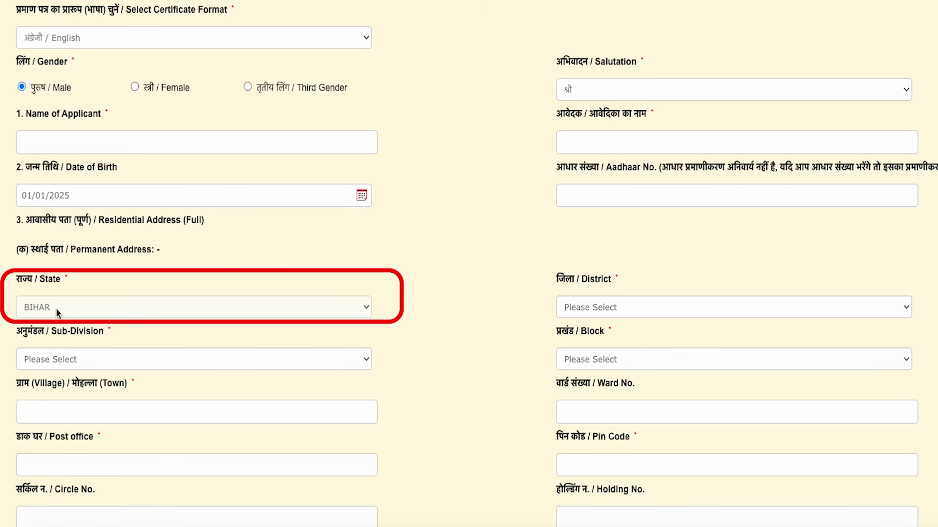
Step: Choose SAMASTIPUR as the permanent-address district
click(62, 360)
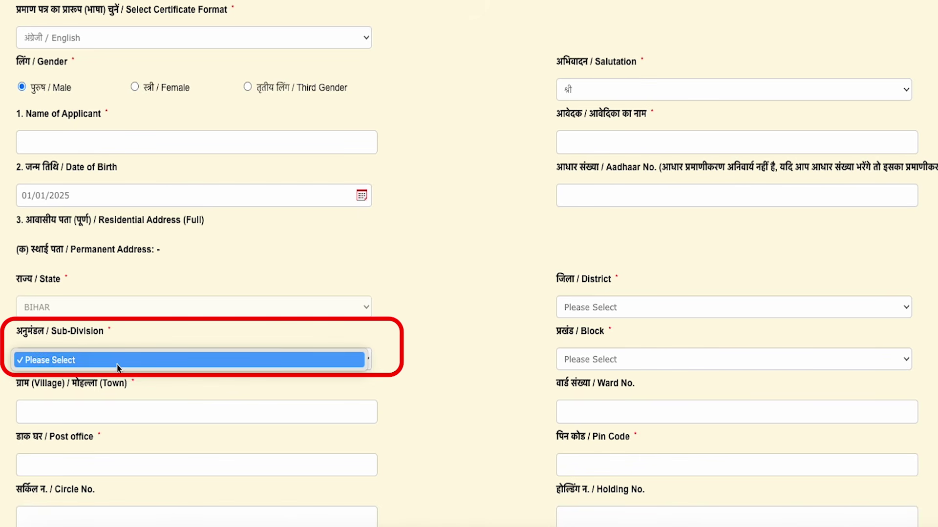
click(371, 366)
click(599, 309)
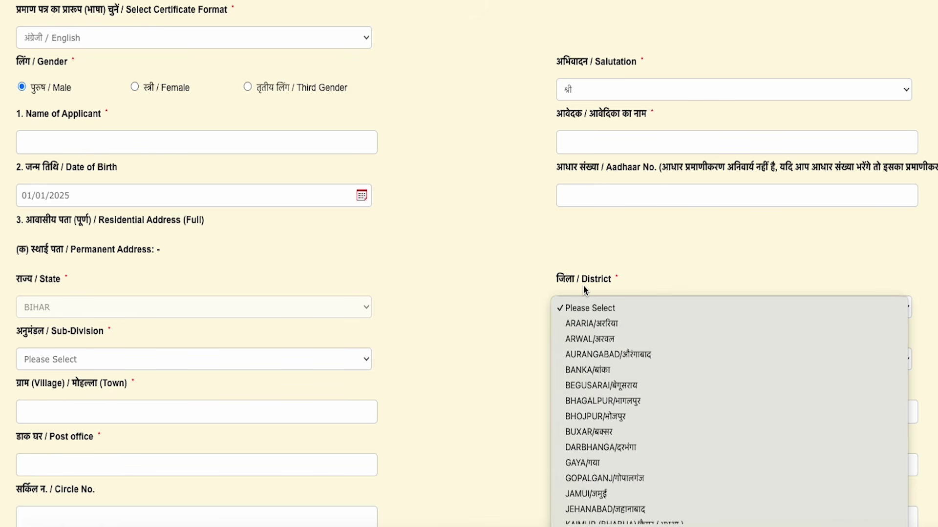
scroll(630, 412, down, 5)
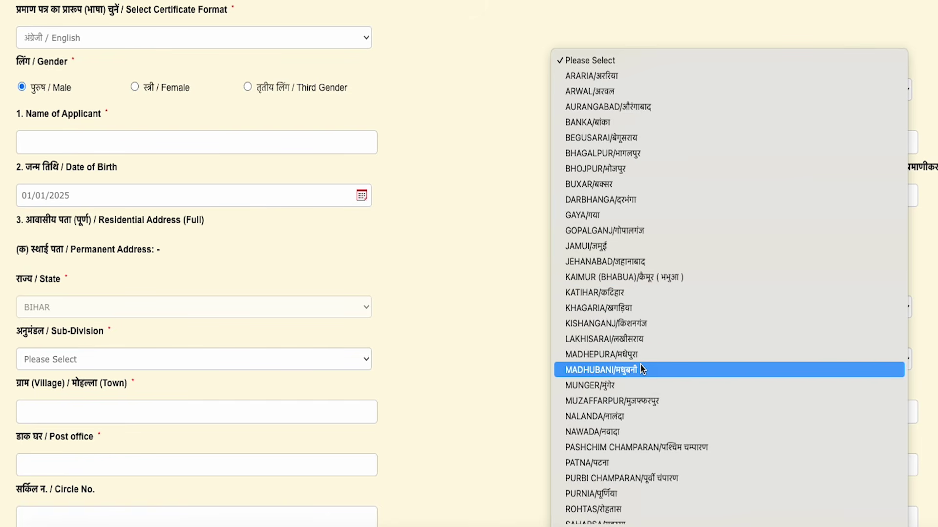
scroll(638, 390, down, 3)
click(635, 446)
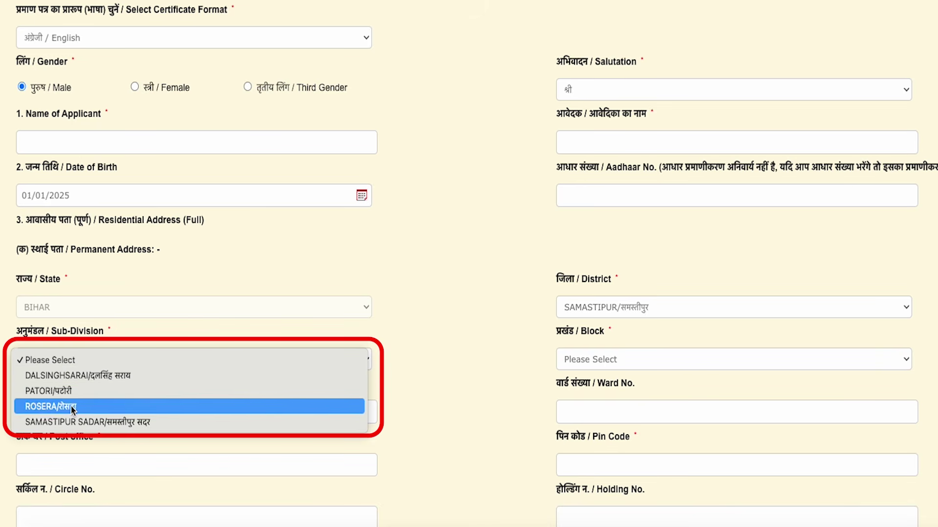
Step: Set sub-division SAMASTIPUR SADAR, block MORWA and ward number 09, then visit the Post office and Pin Code fields
click(122, 423)
click(604, 358)
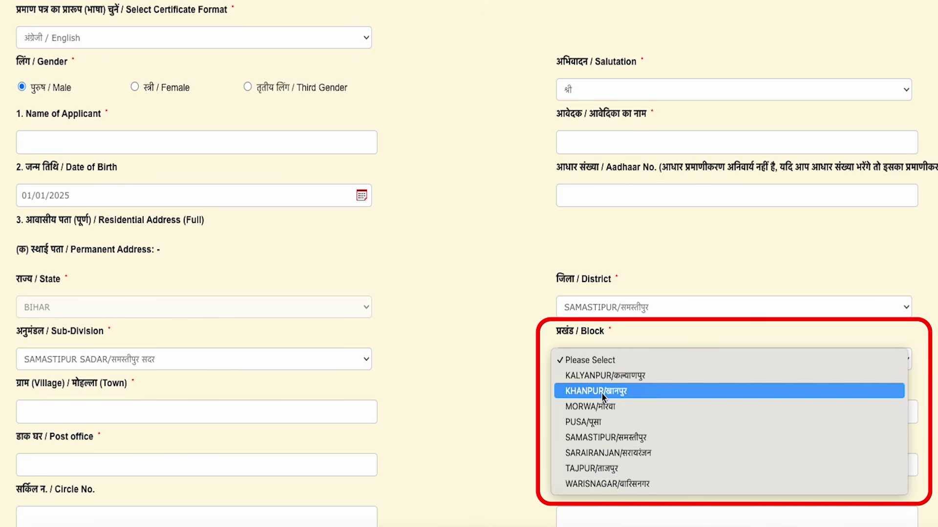
click(602, 406)
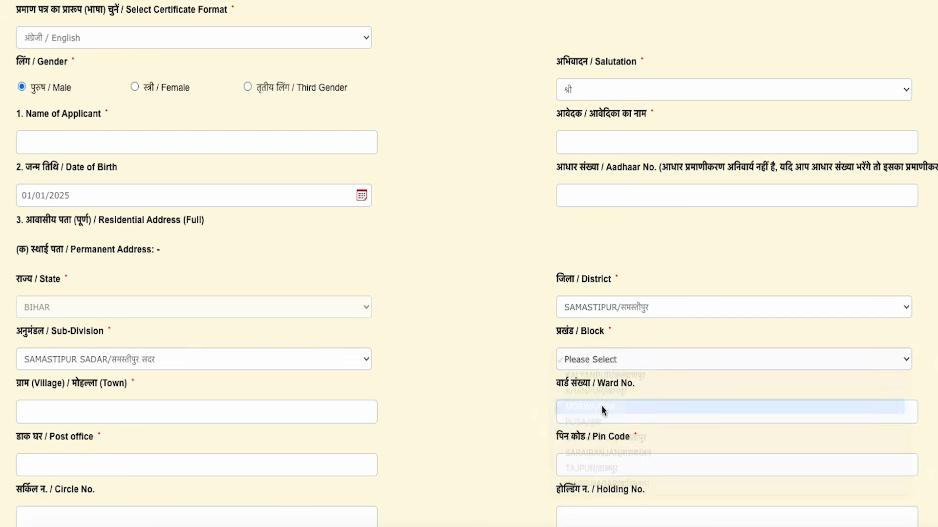
click(145, 408)
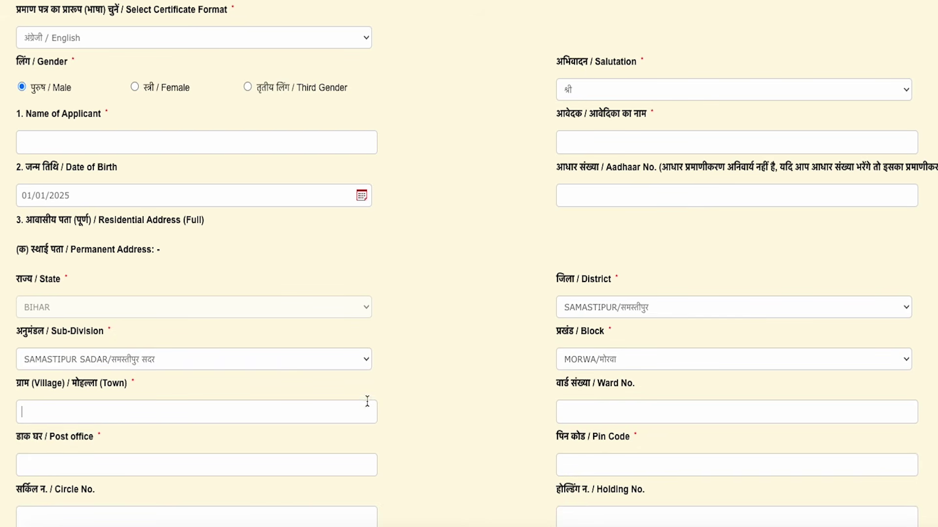
click(586, 411)
text(09)
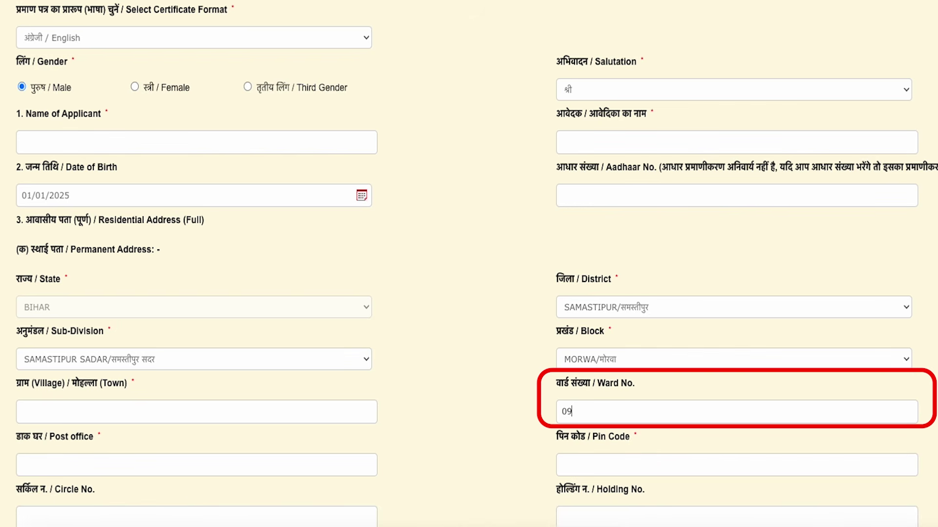
click(126, 465)
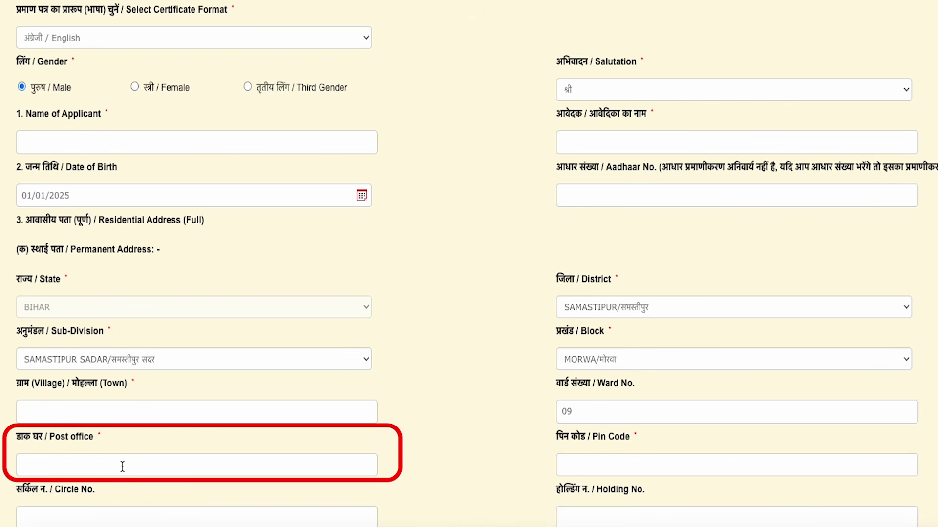
click(574, 462)
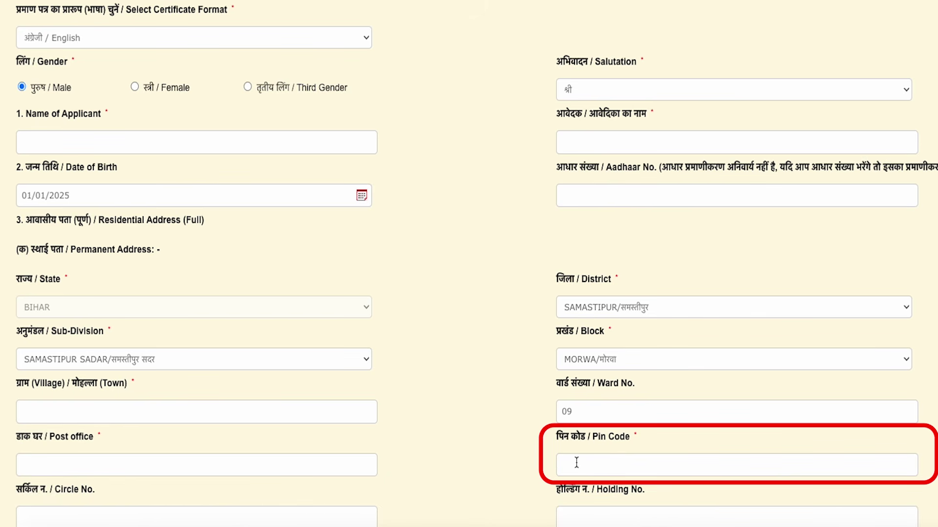
Step: Pass the Circle No. and Holding No. fields and set local body type to Village Panchayat
scroll(414, 398, down, 6)
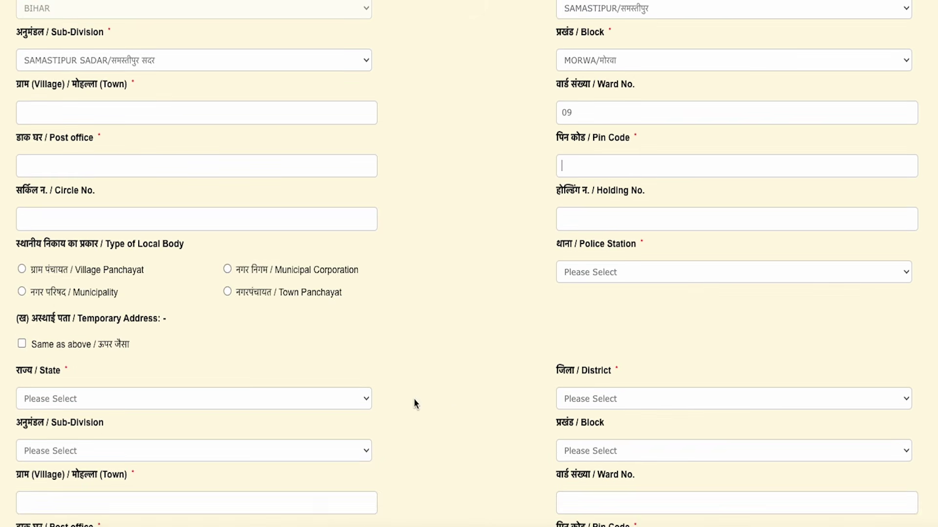
click(57, 223)
click(570, 219)
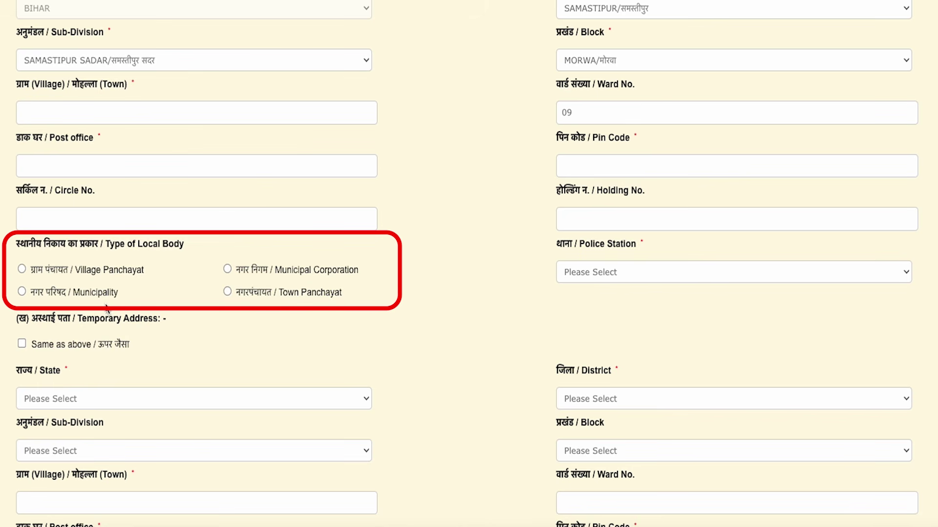
click(22, 270)
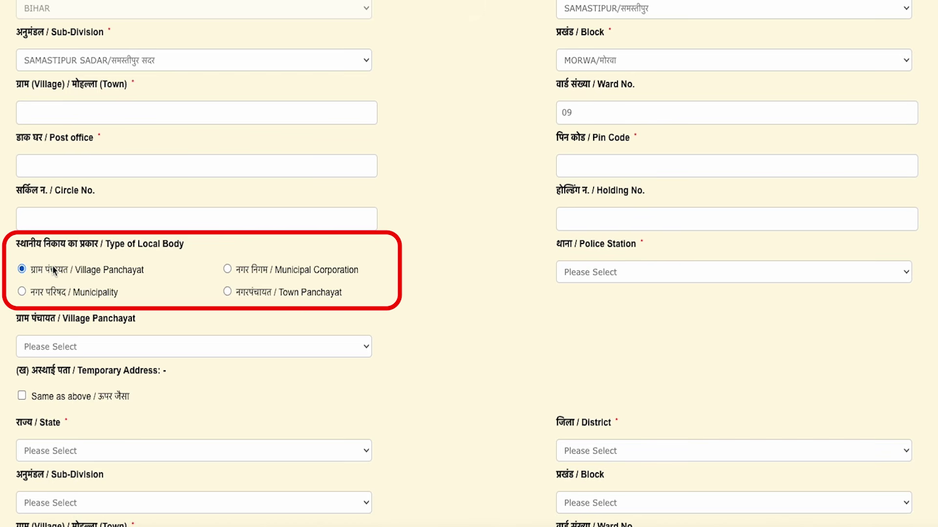
Step: Choose Halai as the police station and SARANGPUR EAST as the village panchayat
click(607, 271)
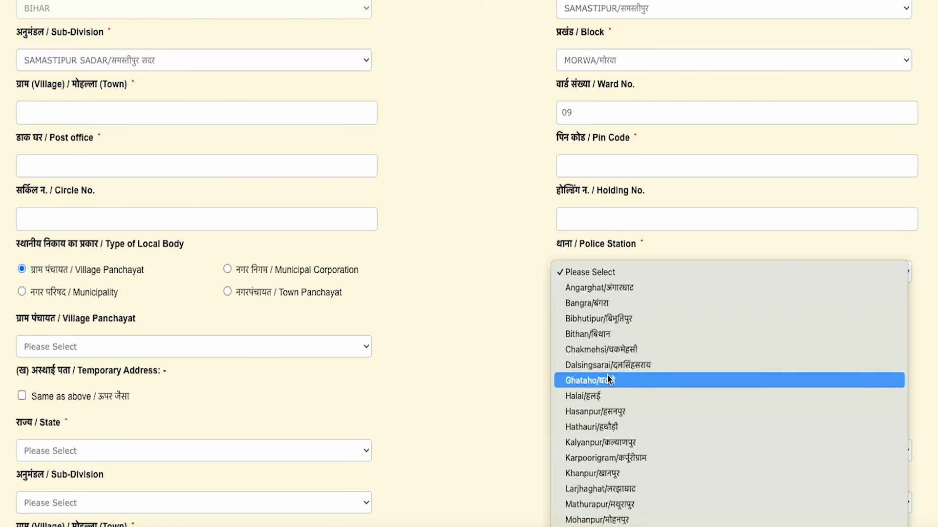
click(578, 396)
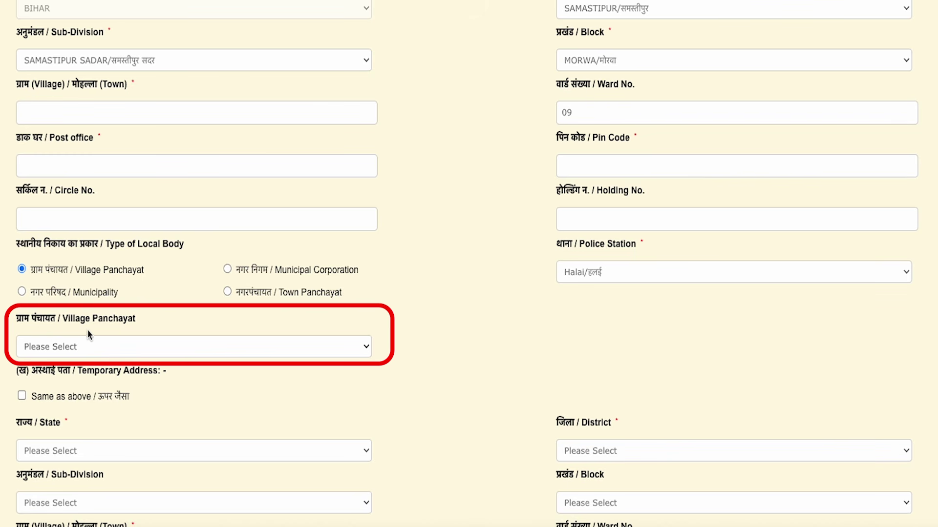
click(108, 347)
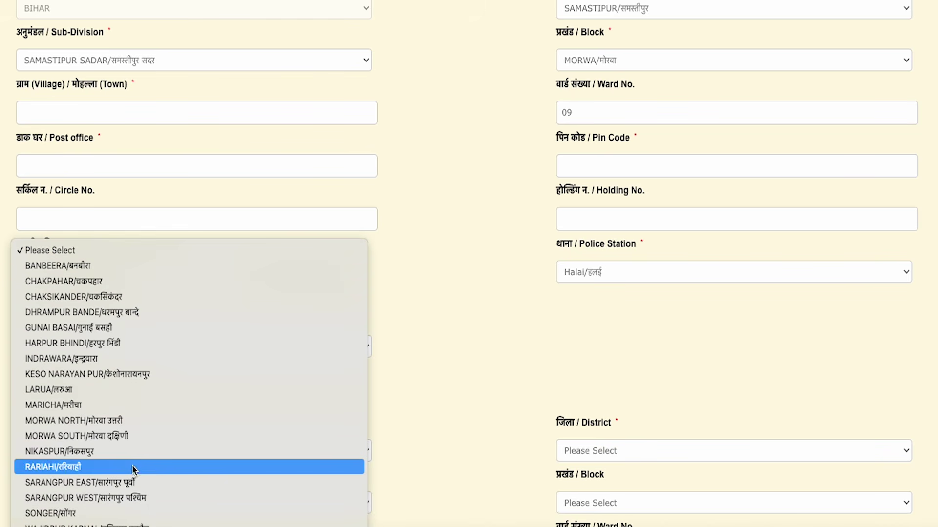
click(98, 482)
scroll(283, 403, down, 2)
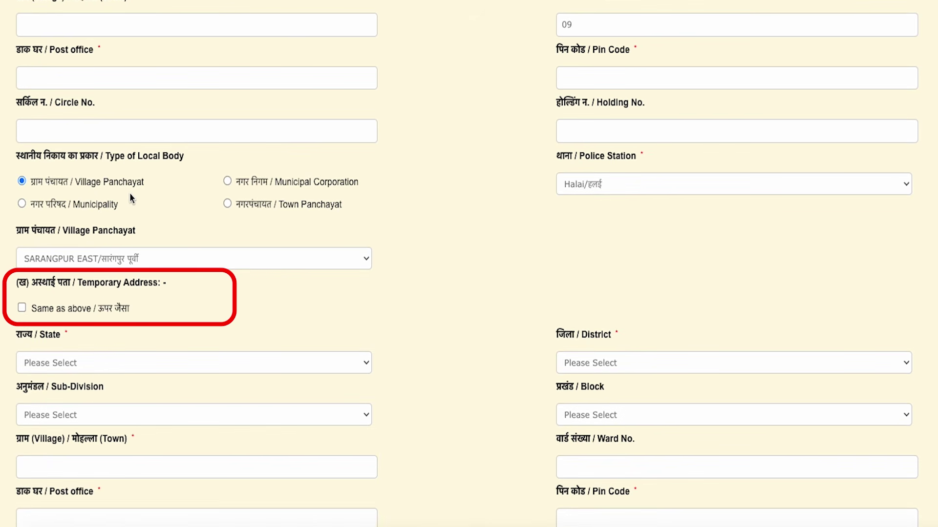
Step: Tick 'Same as above' for the temporary address, fill religion hindu, and choose category अन्य पिछड़ा वर्ग
click(21, 309)
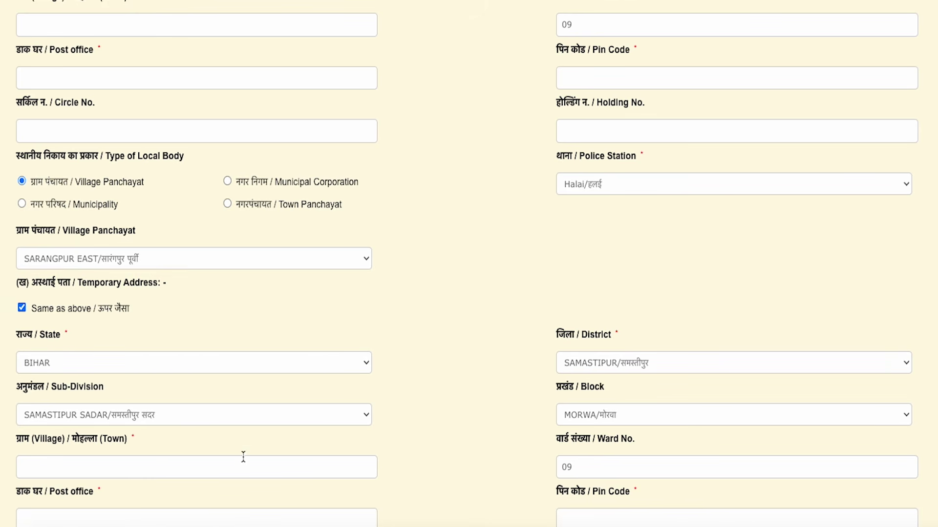
scroll(529, 431, down, 5)
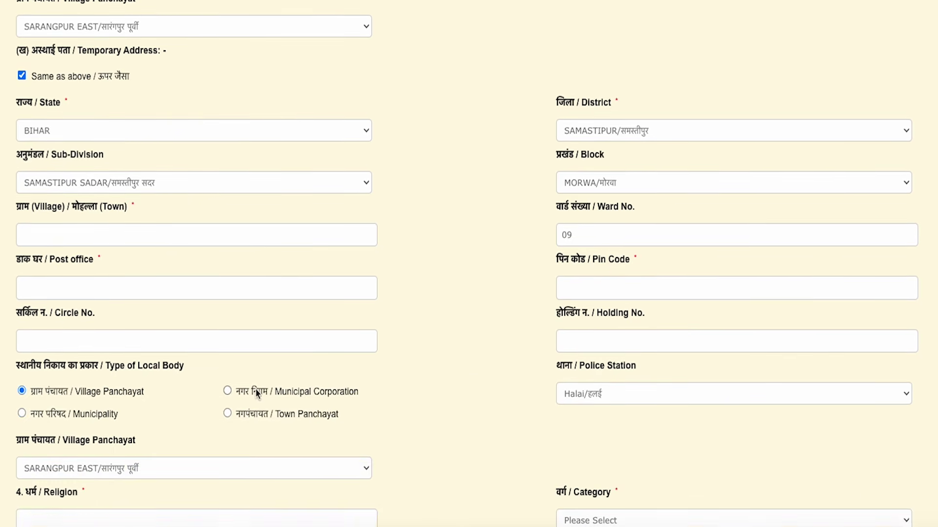
scroll(257, 393, down, 6)
click(78, 249)
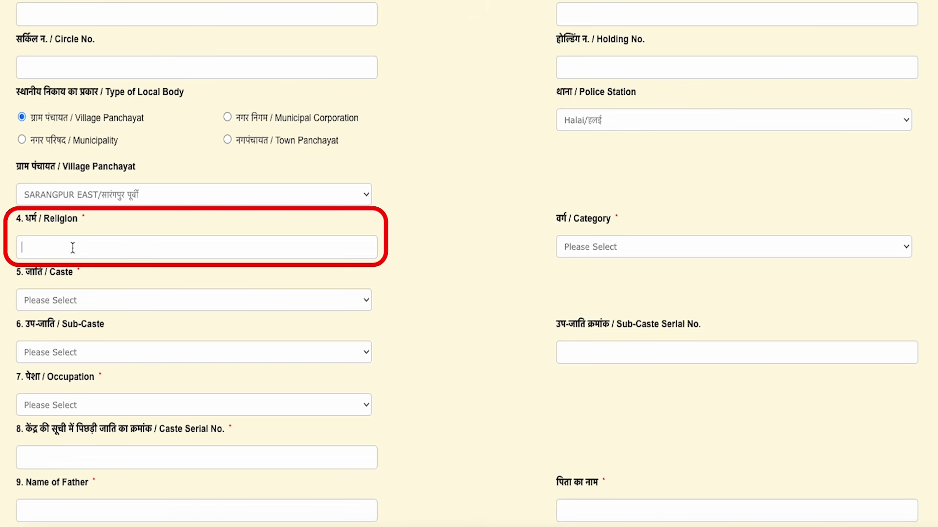
click(624, 248)
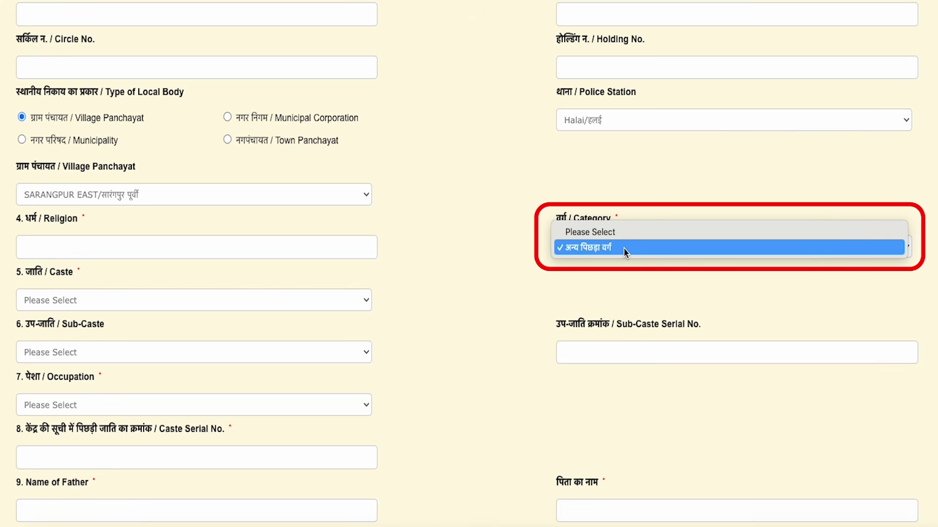
click(625, 249)
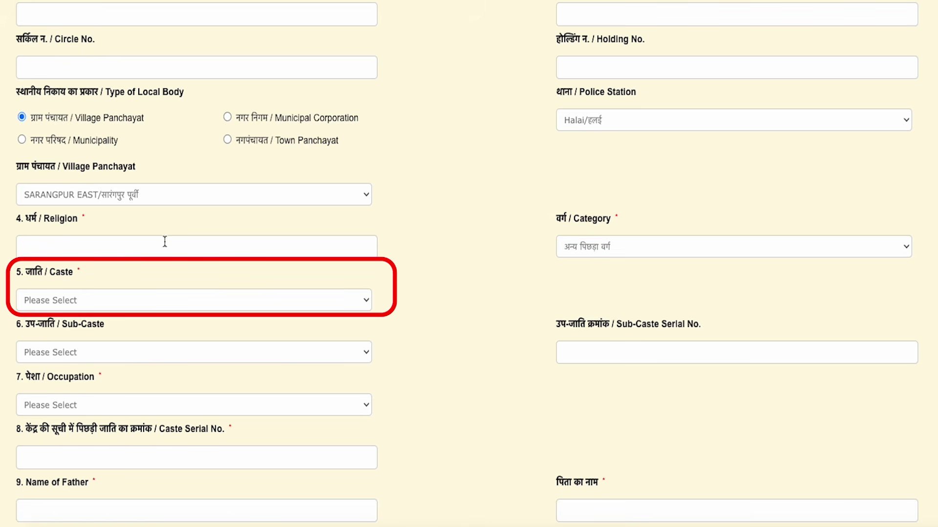
Step: Choose Teli as the caste, leave sub-caste empty, and set occupation to छात्र / Student
click(99, 300)
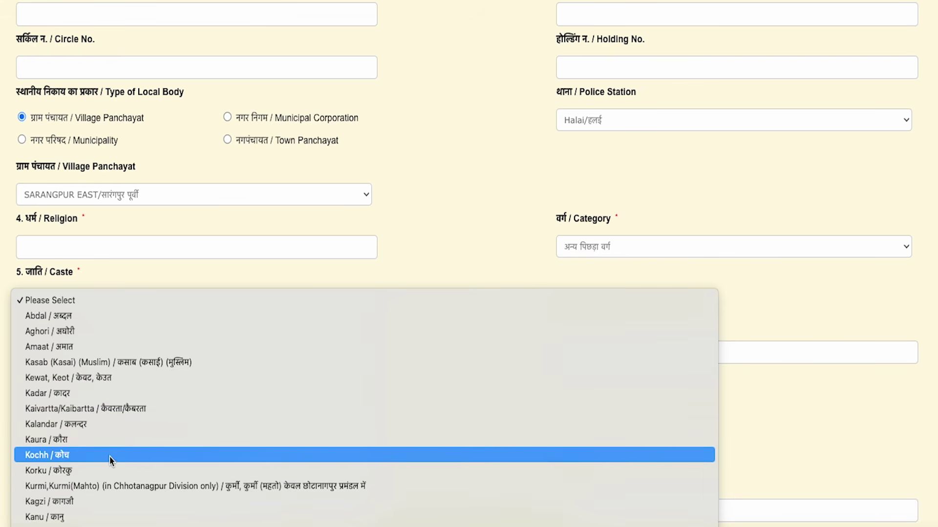
scroll(121, 447, down, 10)
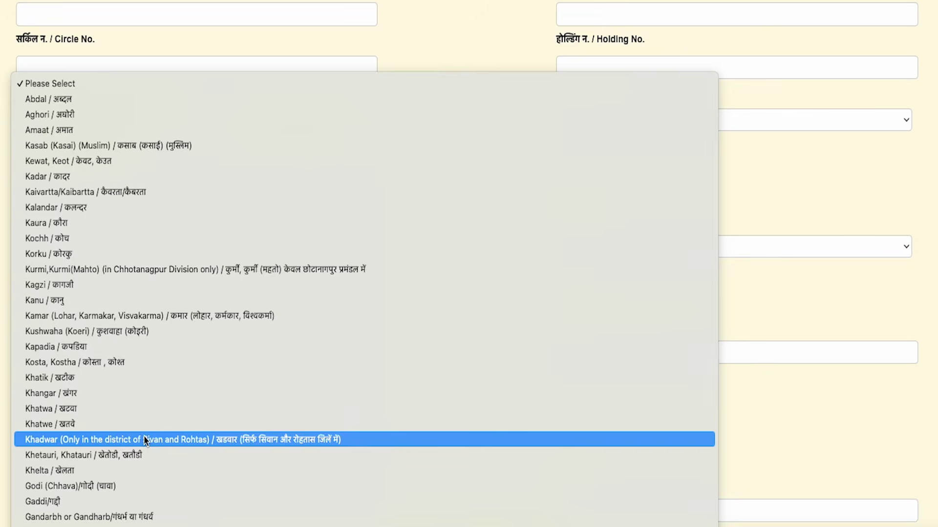
scroll(137, 401, down, 10)
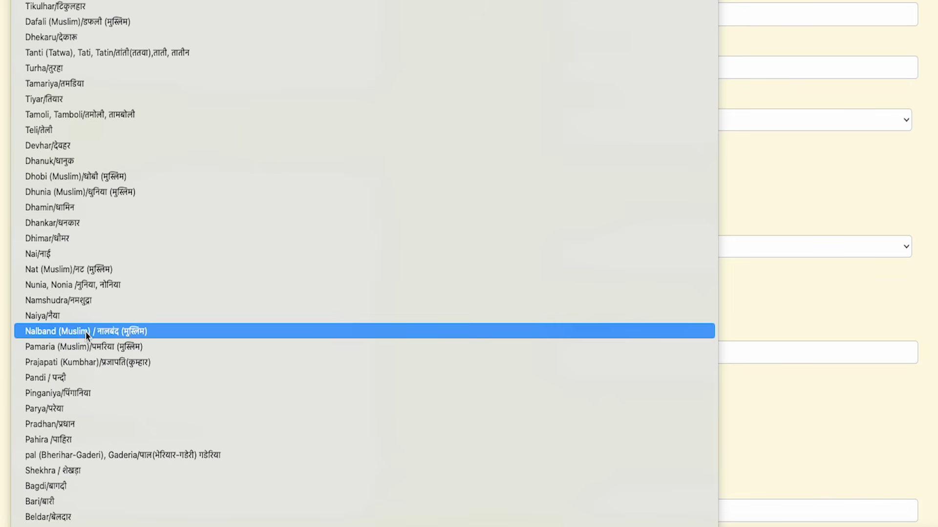
click(39, 129)
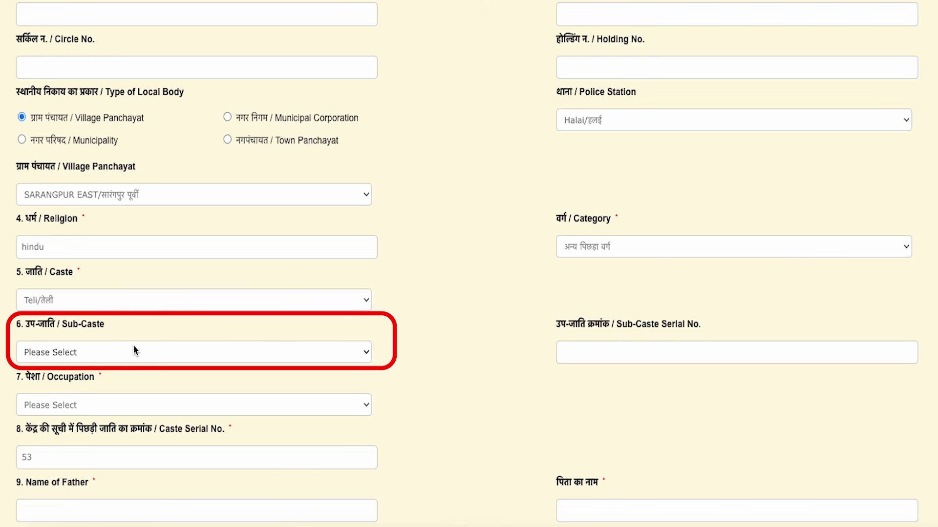
click(132, 346)
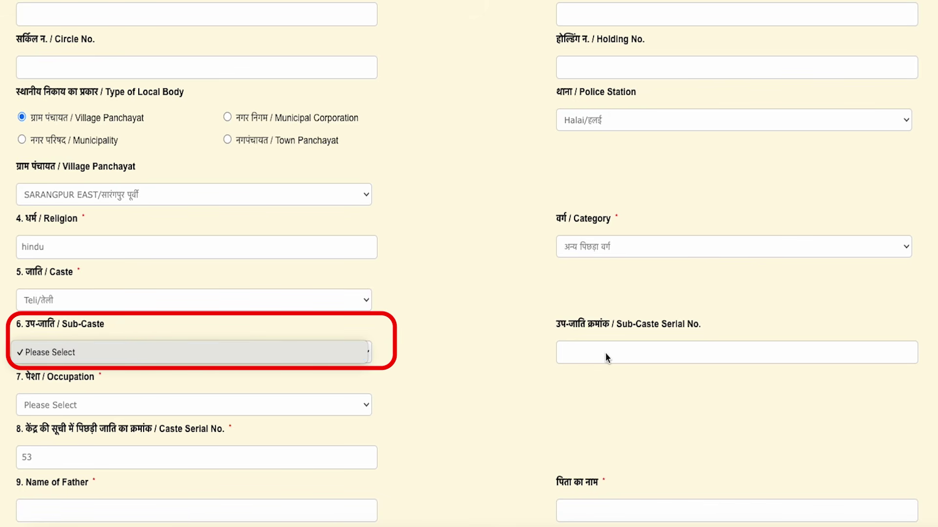
click(623, 348)
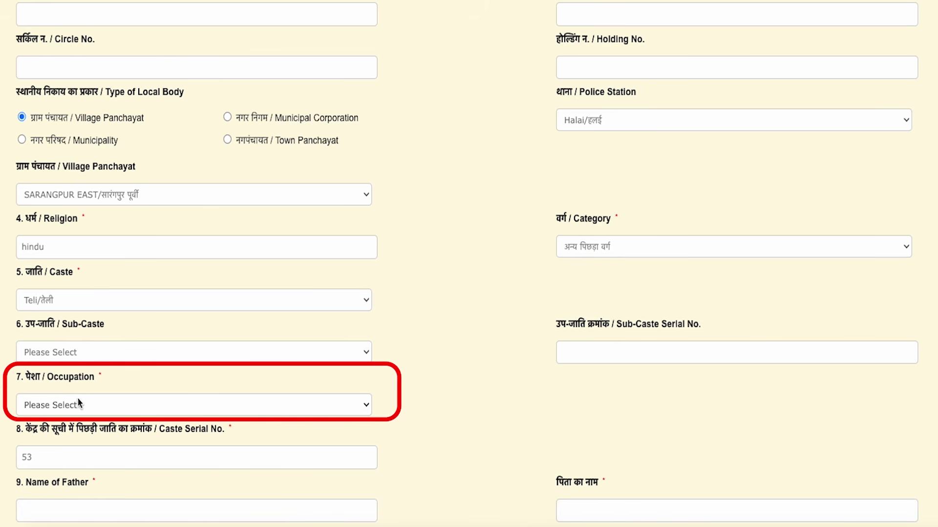
click(112, 405)
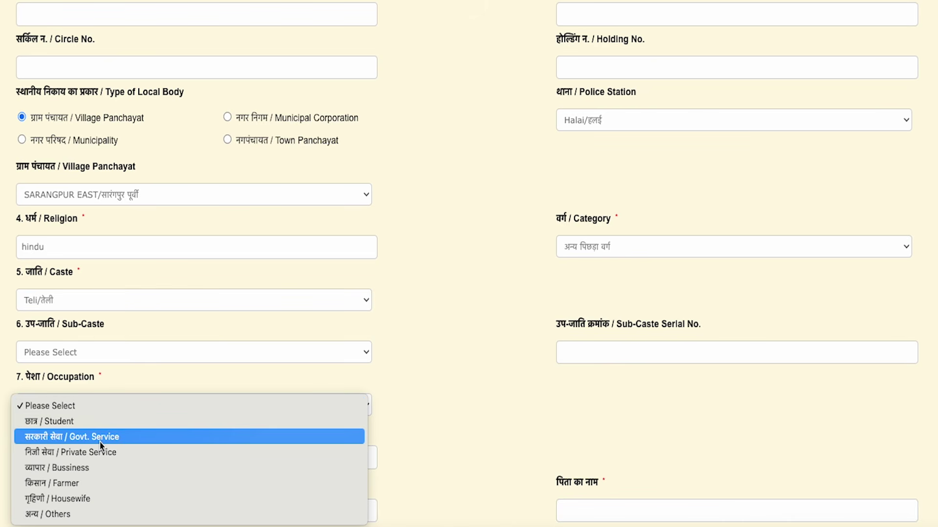
click(70, 423)
Step: Go through the father's name fields in English and Hindi, leaving the father's caste list unselected
scroll(502, 396, down, 3)
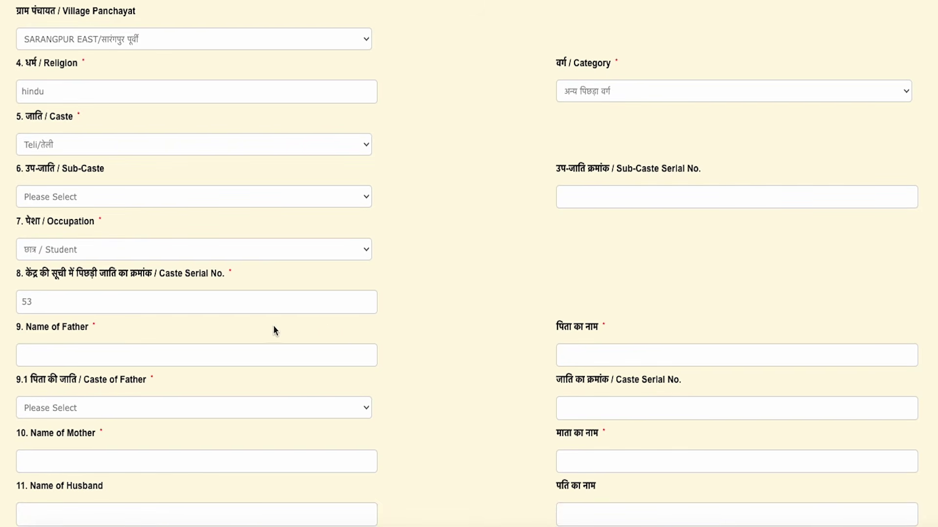
click(119, 348)
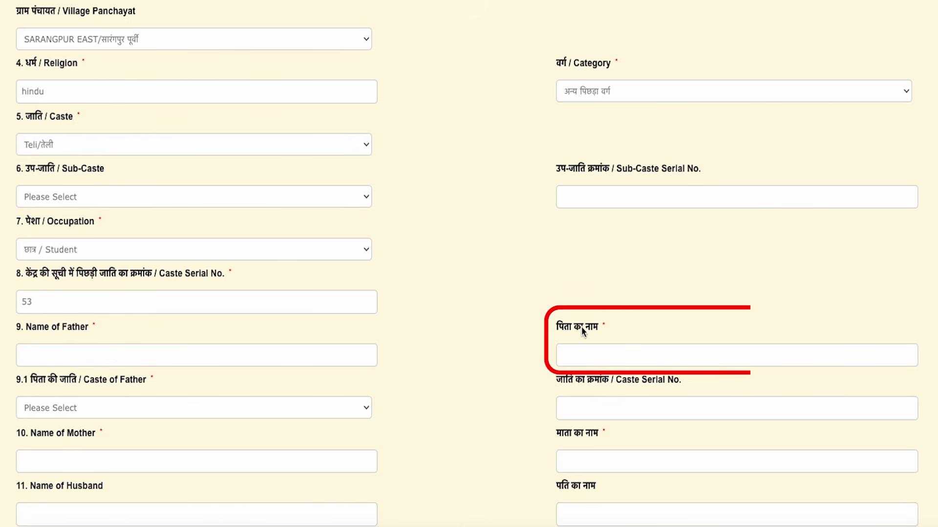
click(590, 352)
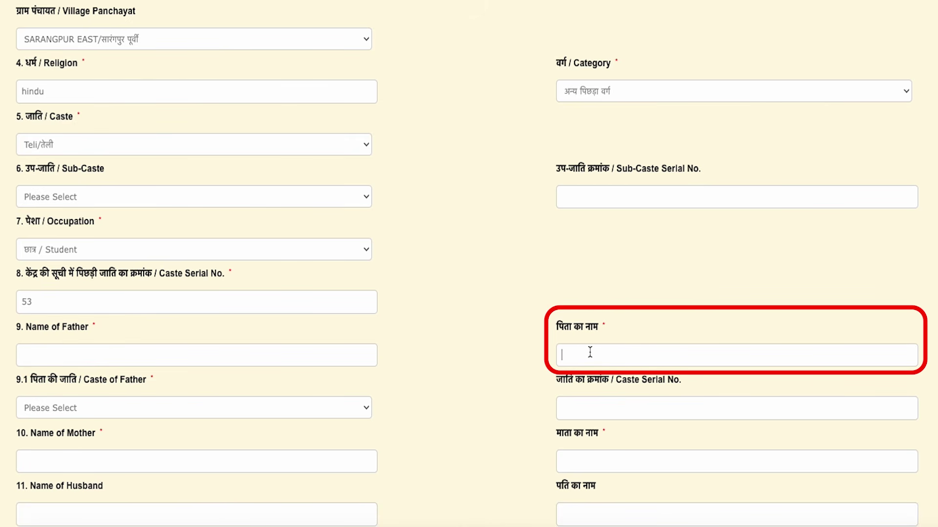
click(73, 408)
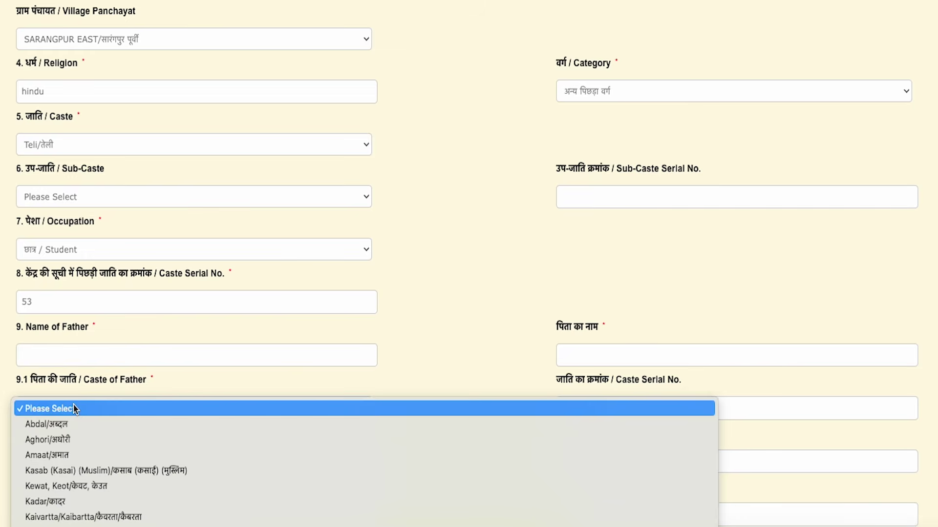
click(157, 383)
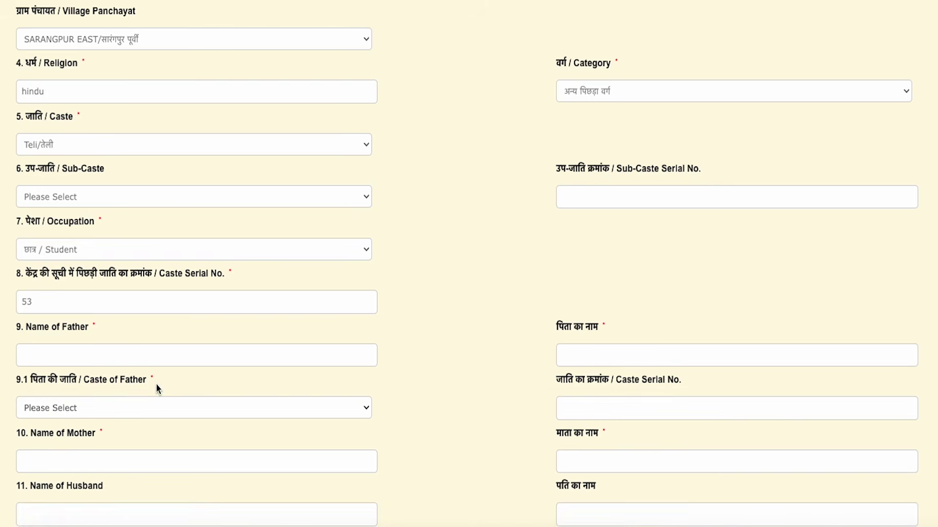
click(147, 398)
click(213, 407)
click(229, 409)
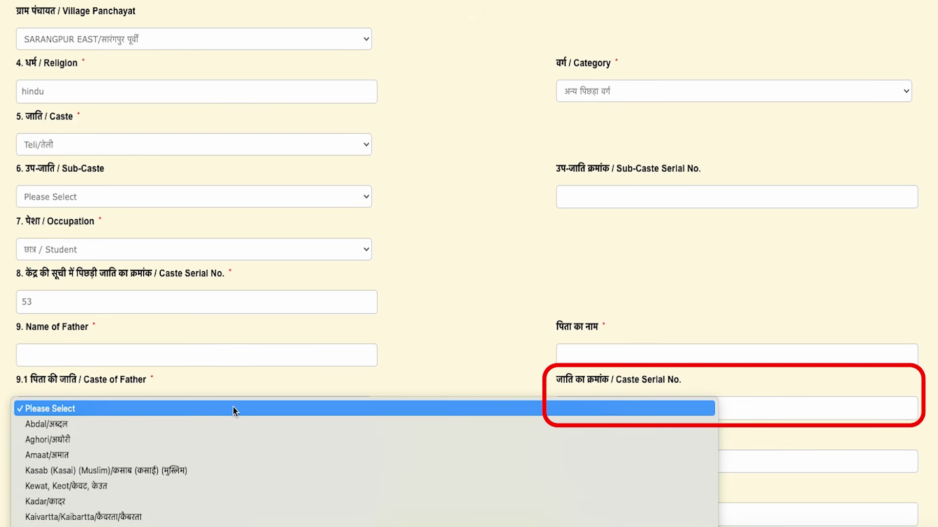
click(609, 395)
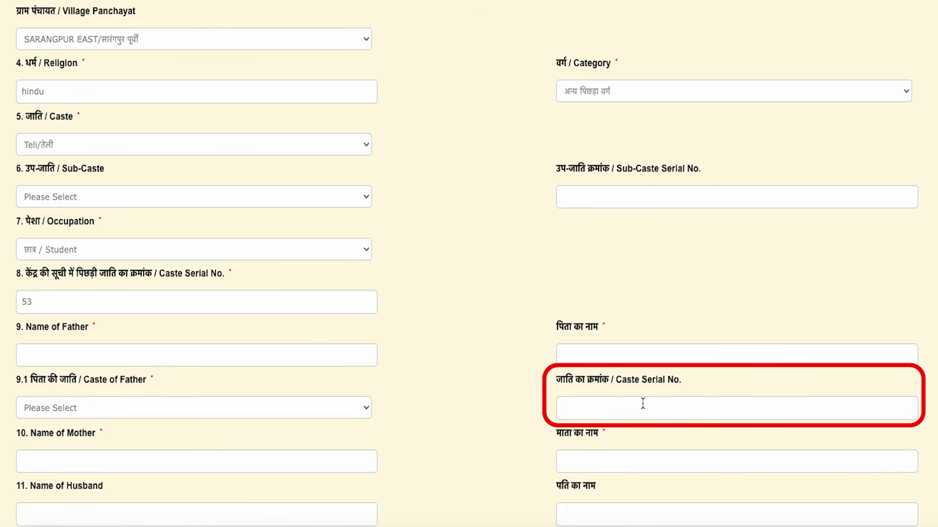
scroll(230, 410, down, 1)
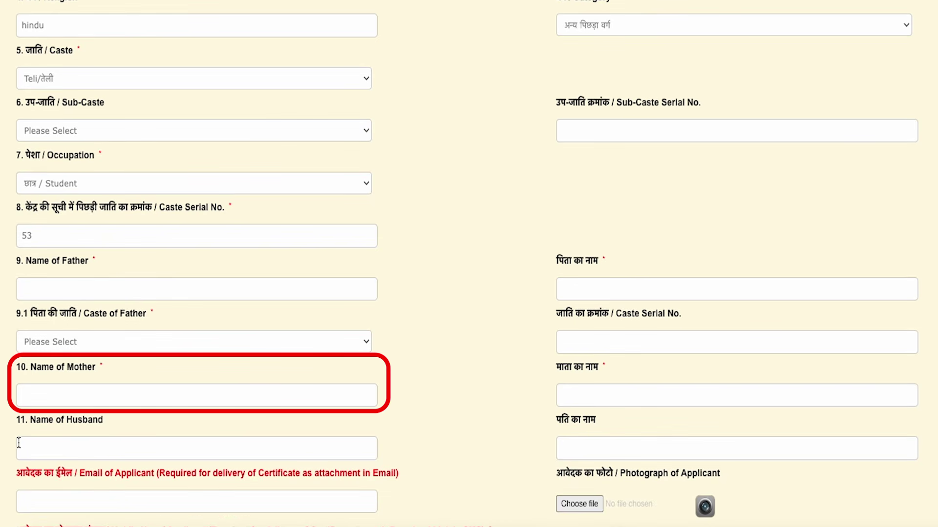
scroll(51, 439, down, 1)
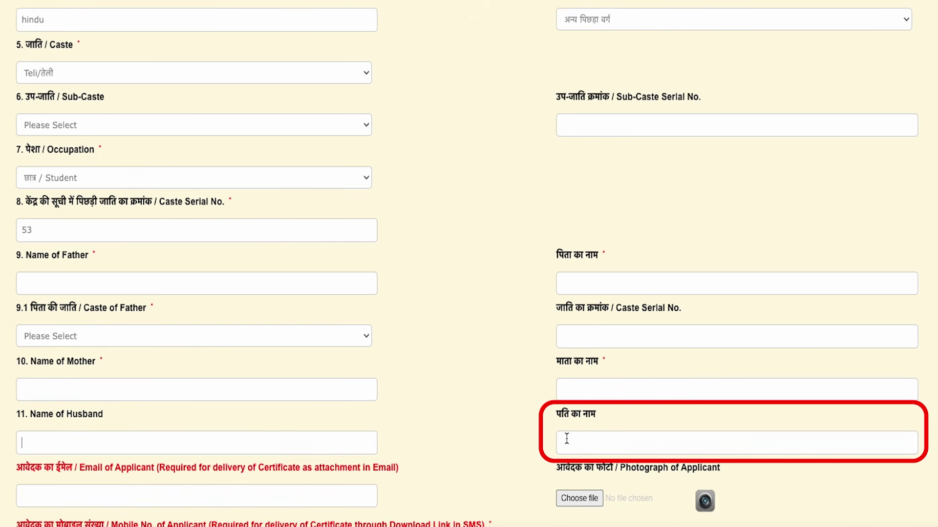
scroll(245, 446, down, 1)
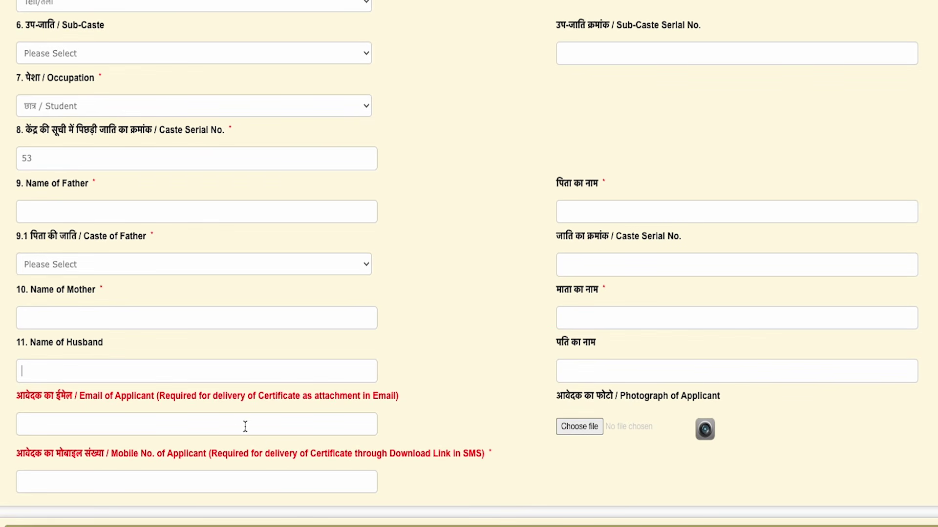
click(133, 430)
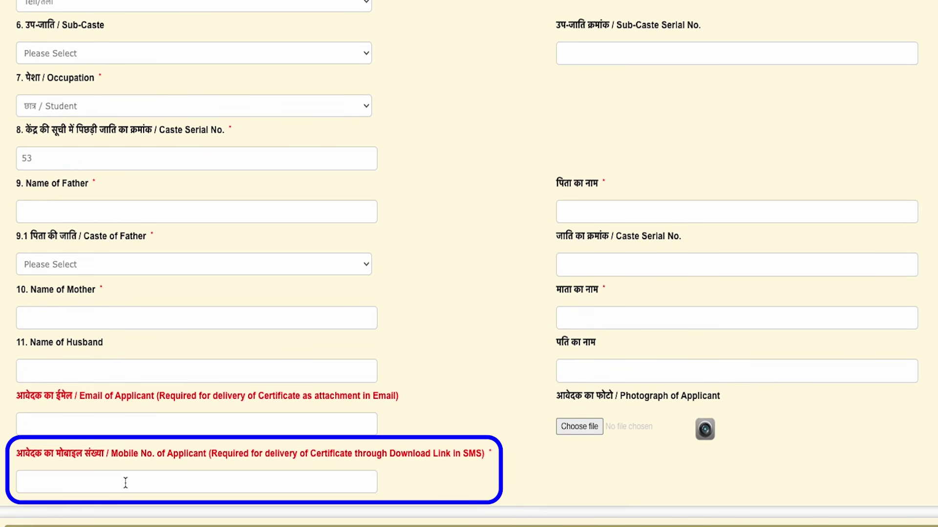
click(573, 427)
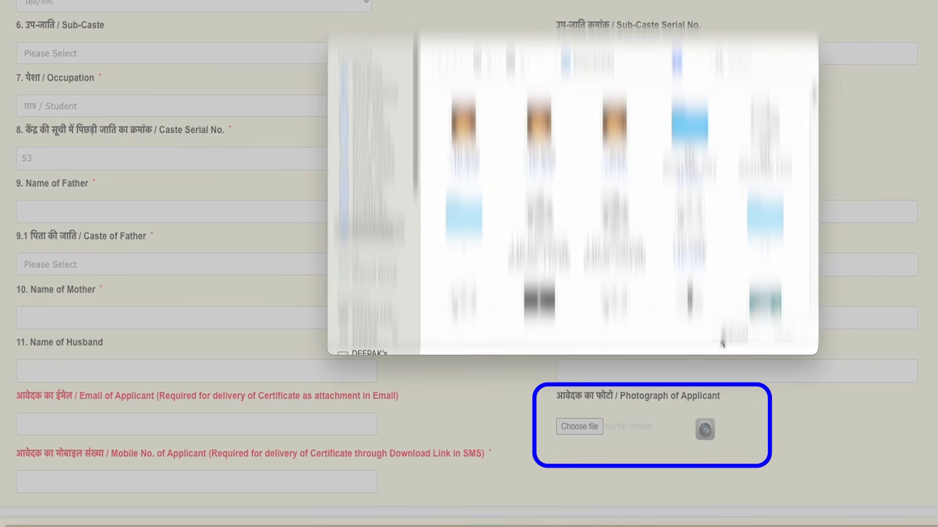
key(Escape)
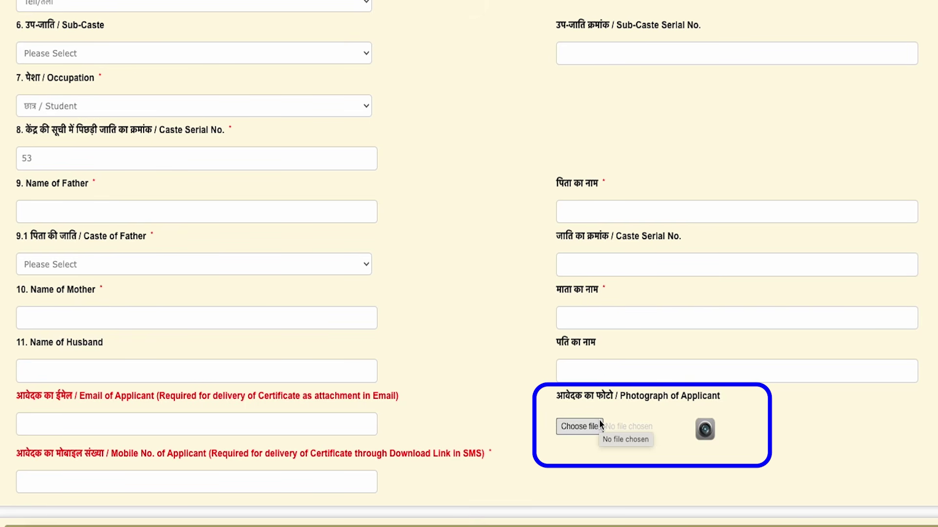
scroll(412, 335, down, 5)
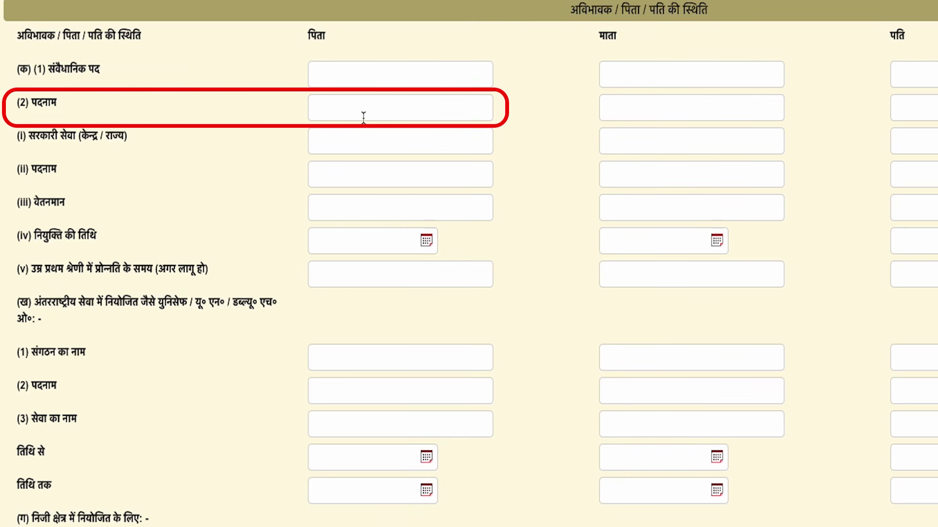
click(322, 111)
click(342, 142)
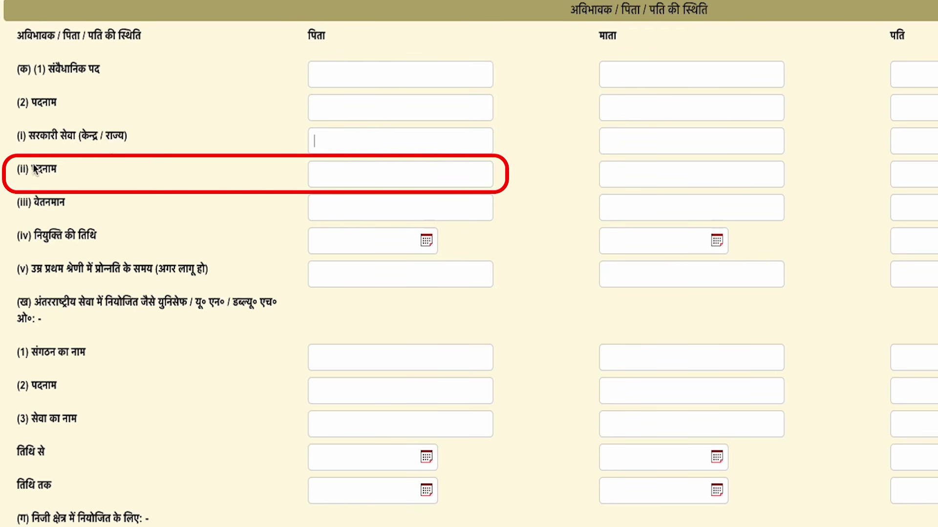
click(344, 170)
click(334, 201)
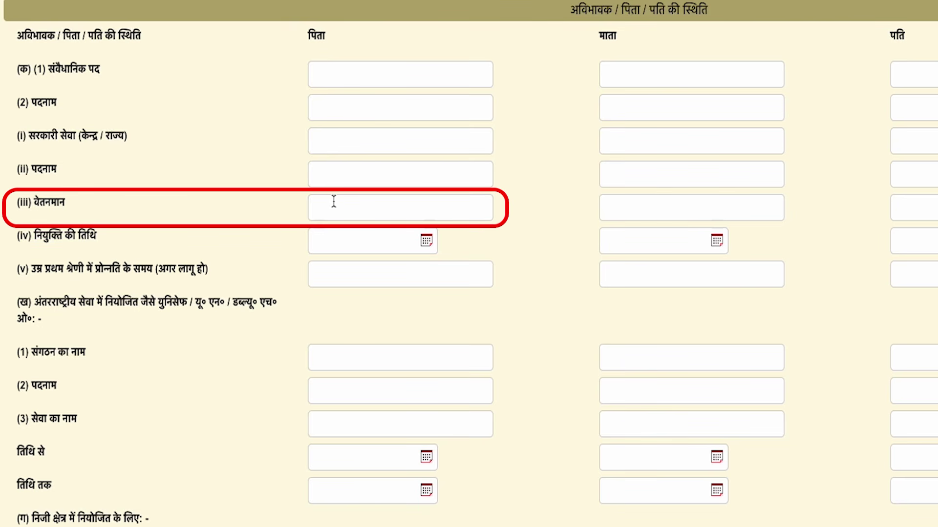
click(350, 243)
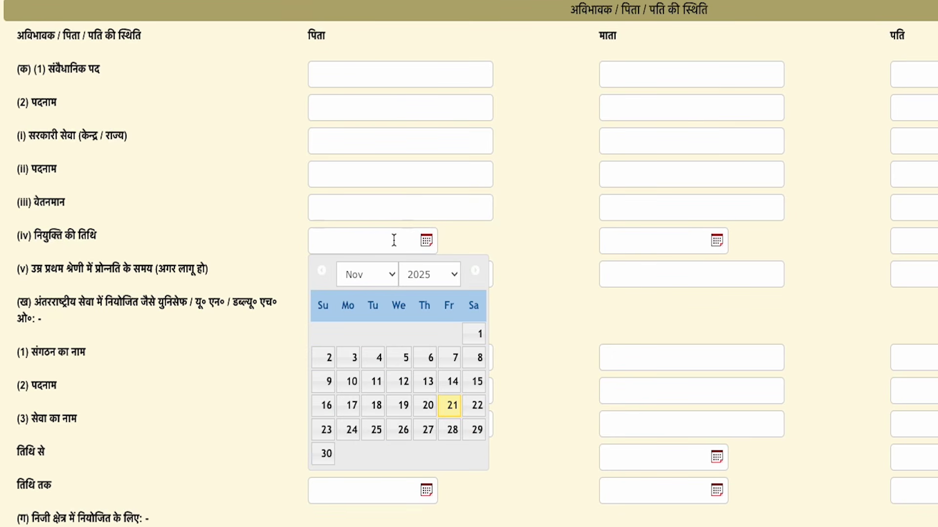
click(160, 274)
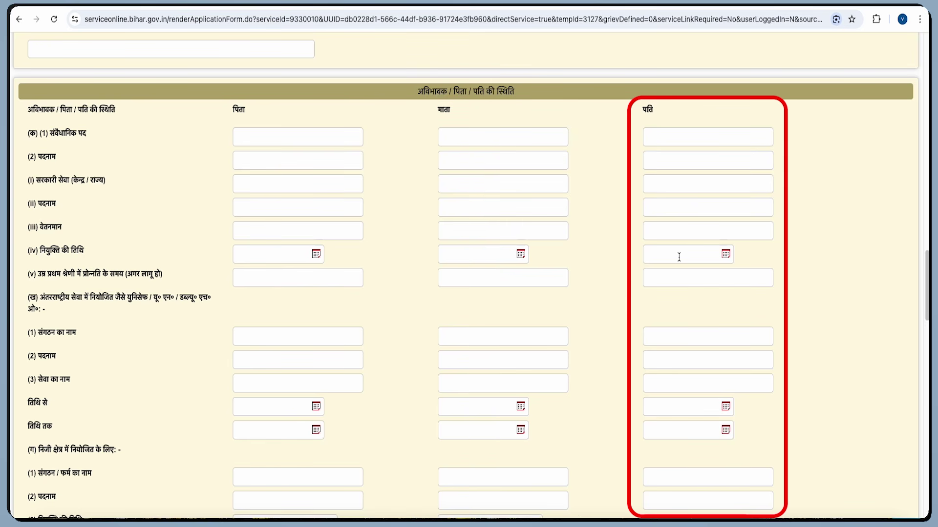
Step: Scroll to the वार्षिक आय section and go through the job, pension and business income fields
scroll(225, 312, down, 1)
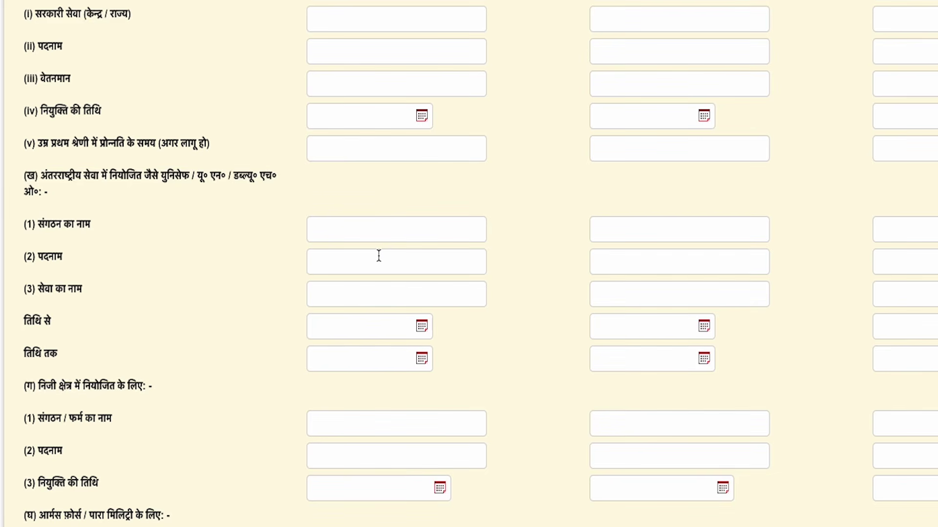
scroll(379, 256, down, 2)
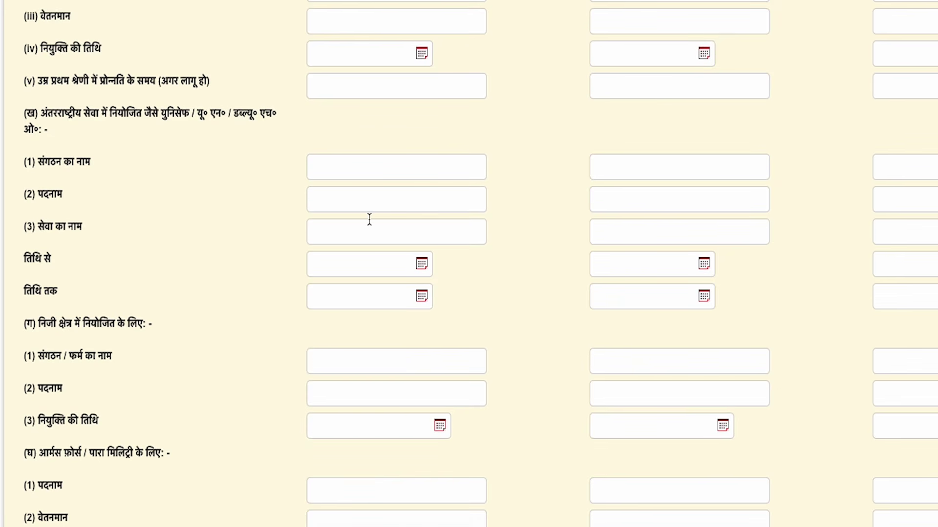
scroll(381, 224, down, 5)
scroll(391, 230, down, 5)
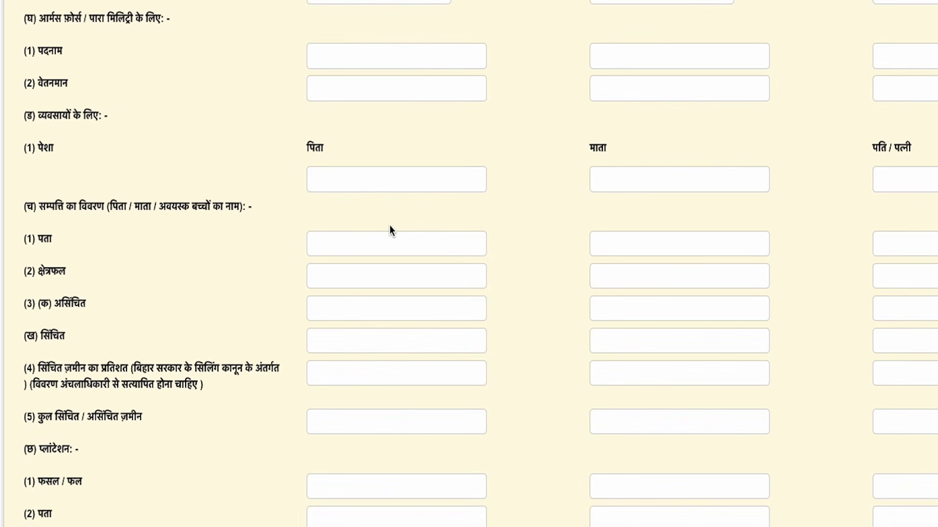
scroll(389, 227, down, 12)
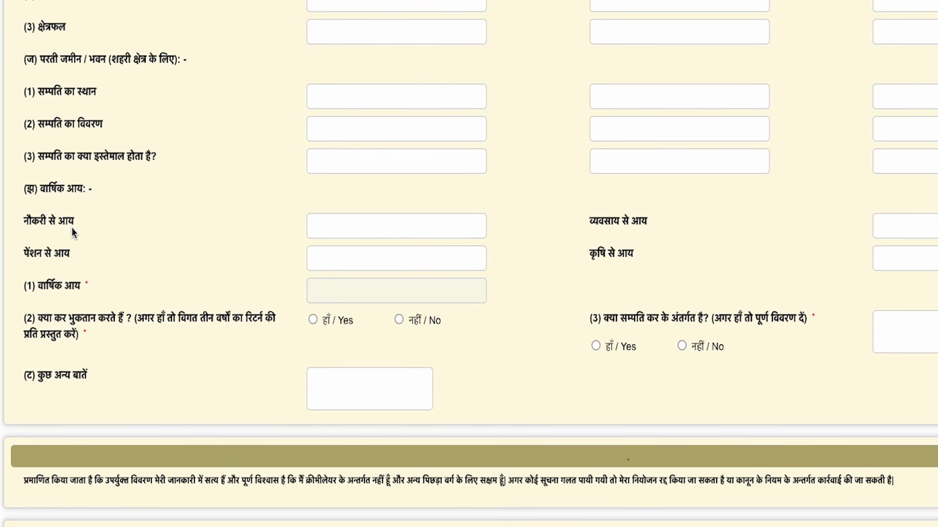
scroll(108, 221, up, 1)
click(390, 276)
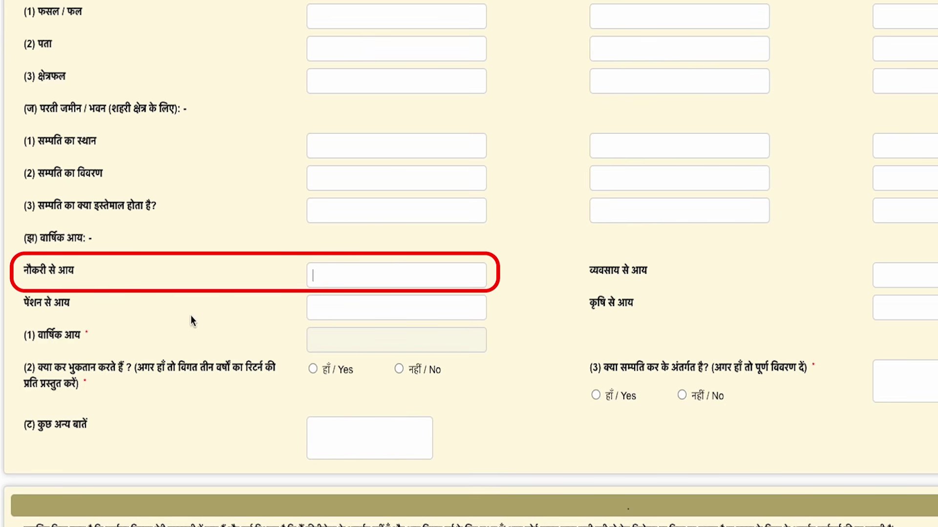
click(353, 312)
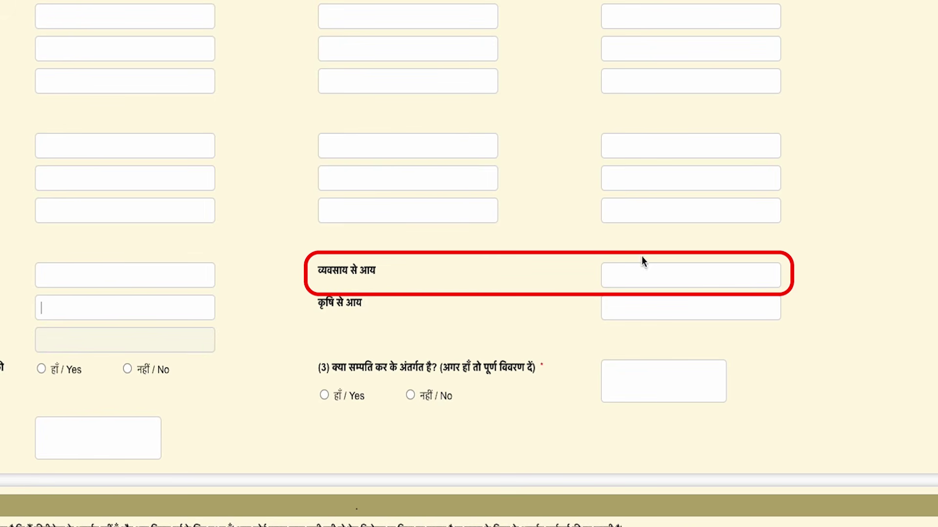
click(650, 272)
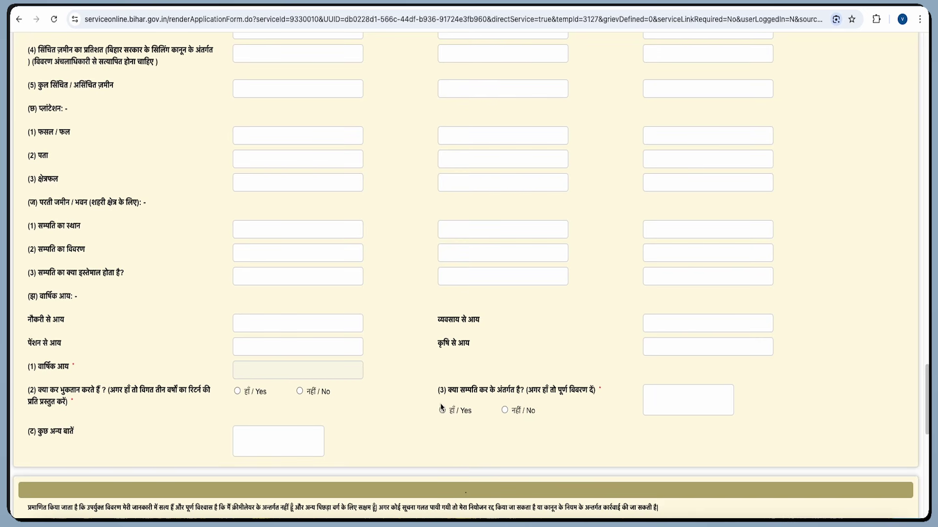
Step: Select नहीं / No for question (2) on income tax and question (3) on property tax
click(300, 391)
click(504, 409)
scroll(272, 259, down, 7)
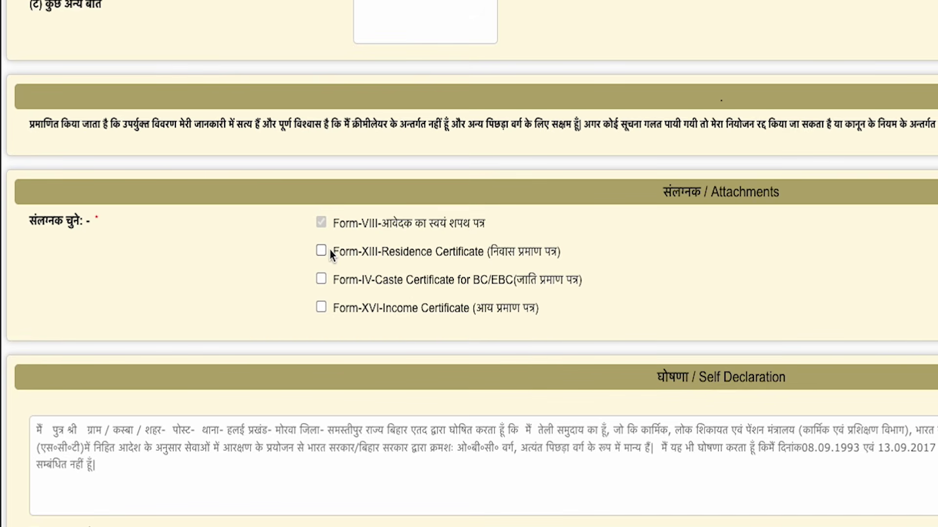
Step: Tick the caste certificate and income certificate forms as attachments
click(320, 279)
click(321, 308)
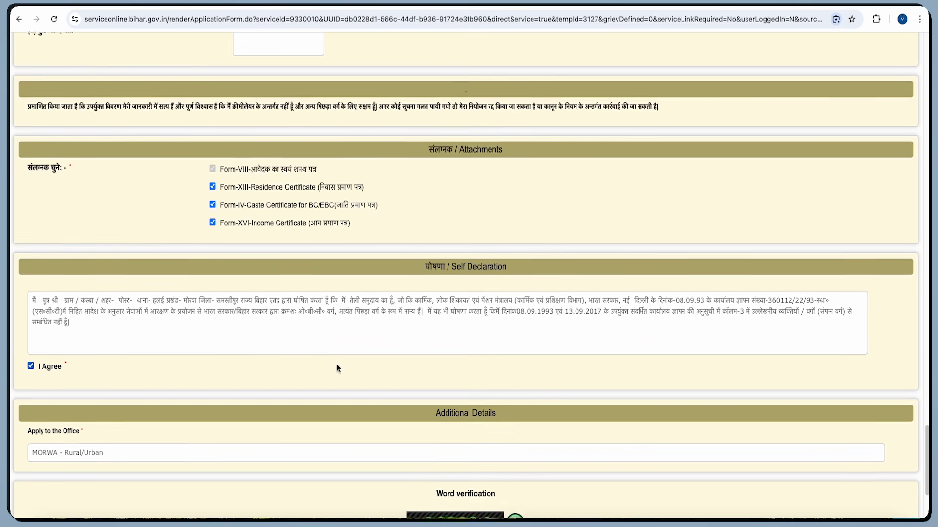
scroll(40, 327, down, 3)
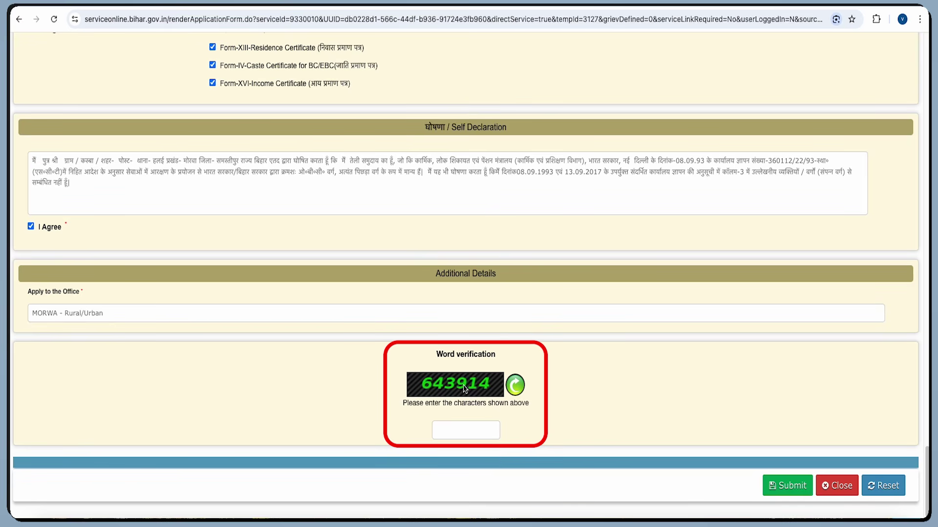
Step: Submit the form, enter the mobile OTP, validate it and dismiss the Verified notice
click(787, 486)
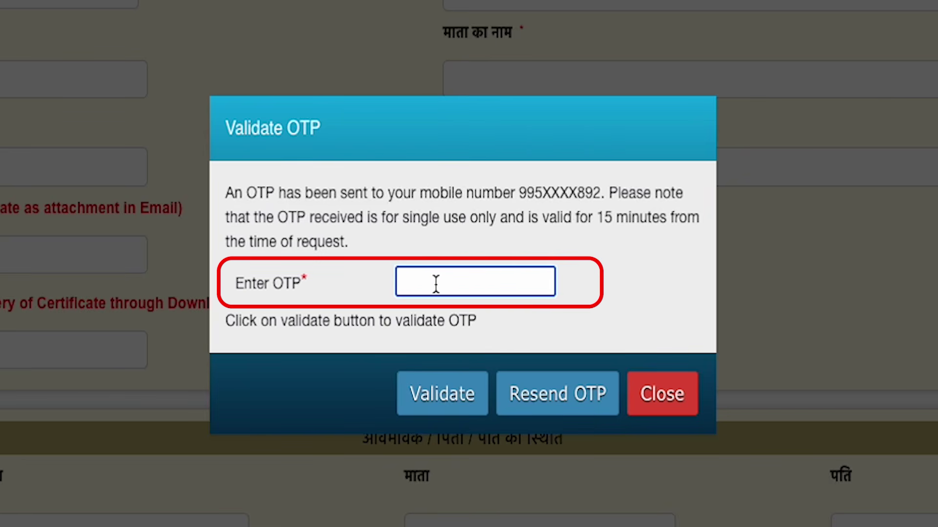
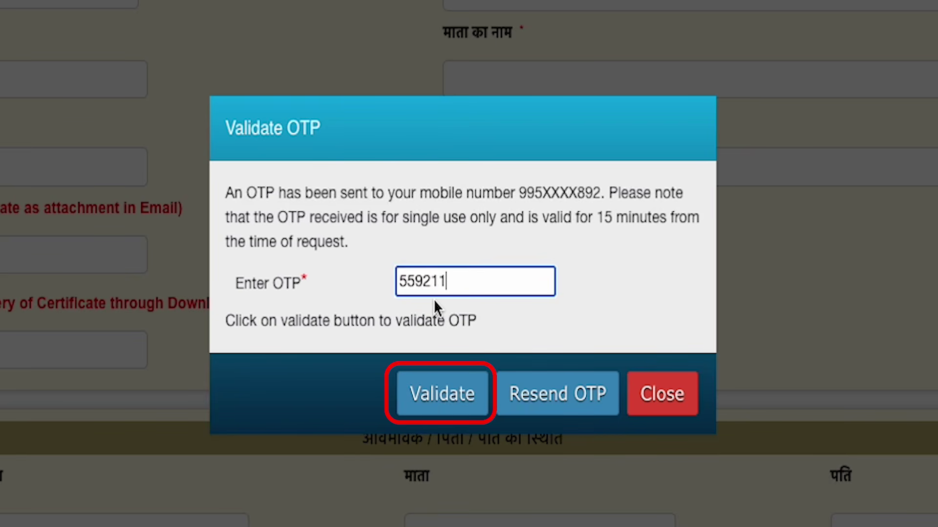
click(434, 395)
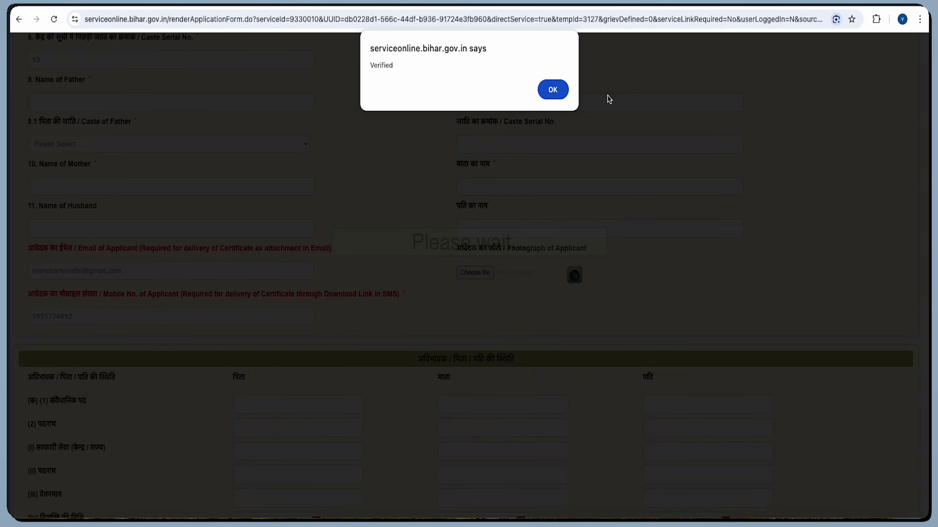
click(553, 90)
scroll(755, 449, down, 15)
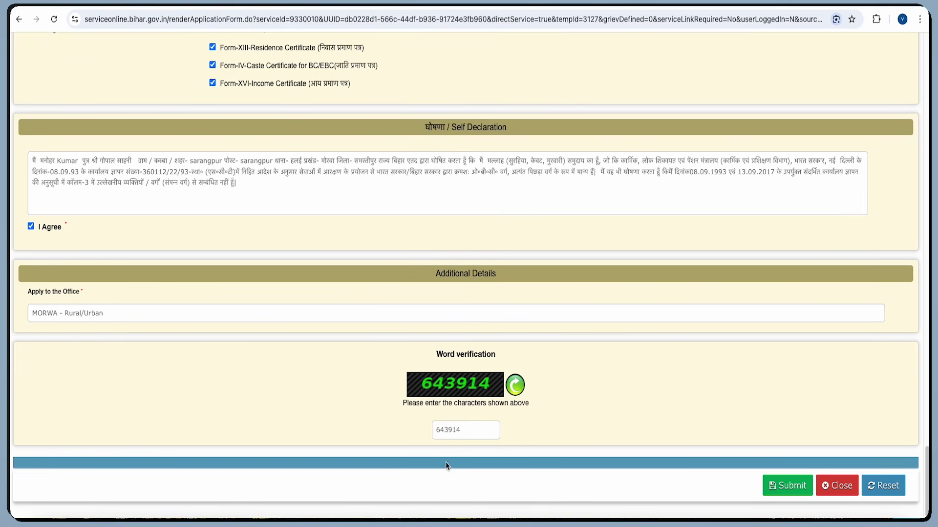
Step: Submit the application and accept the reminder to check name and contact details
click(787, 485)
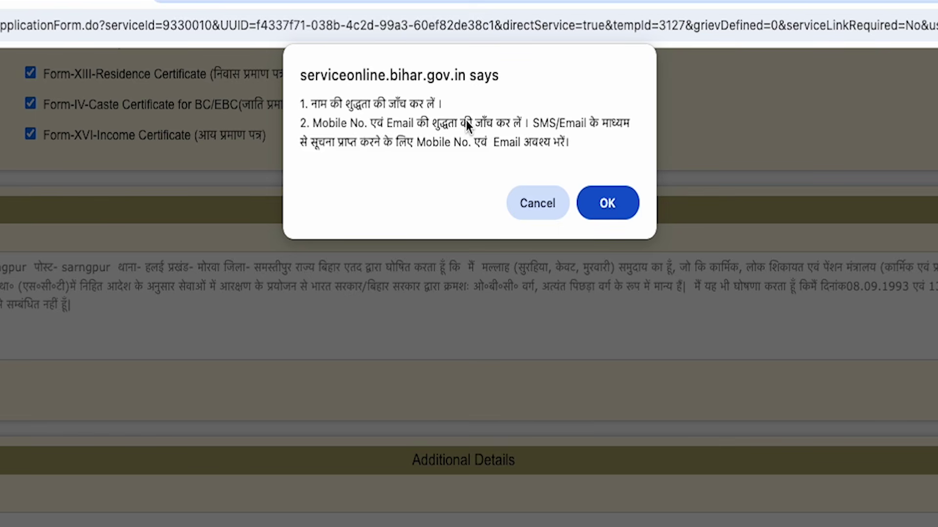
click(599, 206)
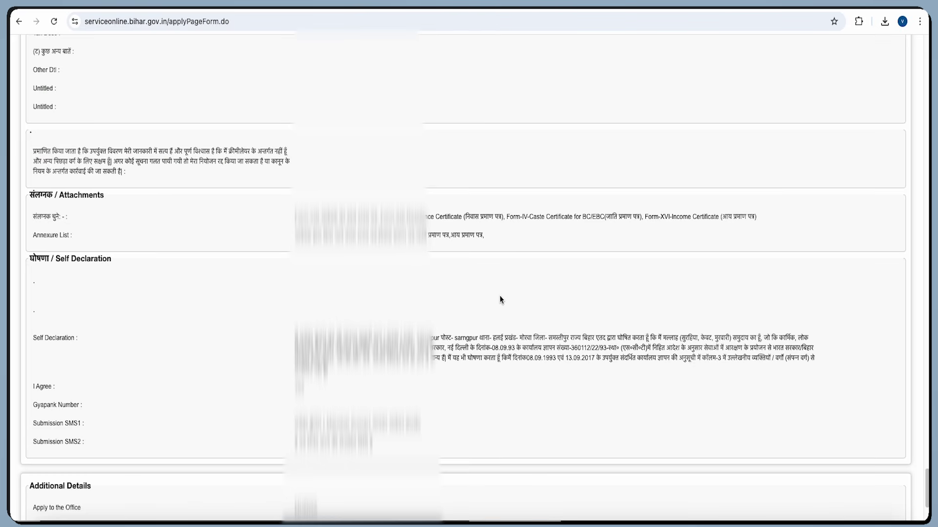
Step: Scroll through the draft summary page to the bottom and go to Attach Annexure
scroll(511, 274, up, 20)
scroll(497, 280, down, 10)
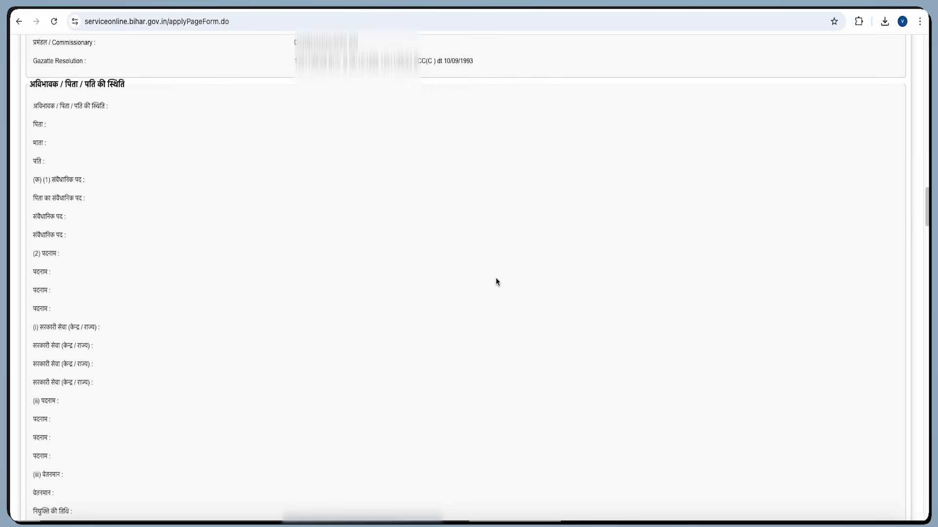
scroll(522, 296, down, 20)
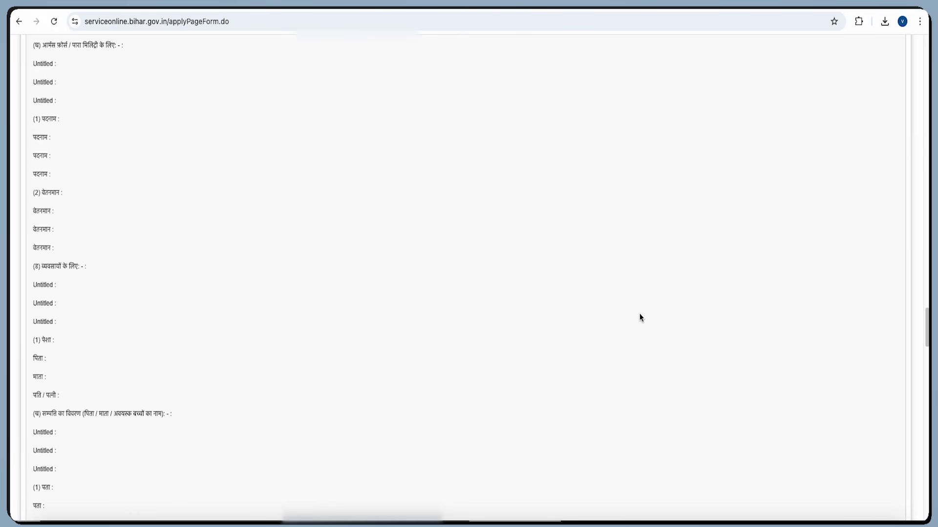
scroll(576, 326, down, 20)
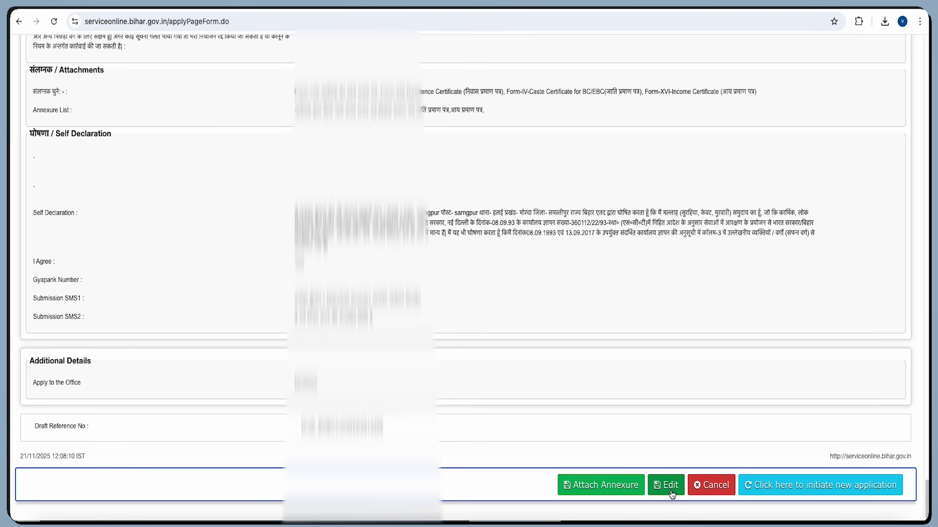
click(587, 495)
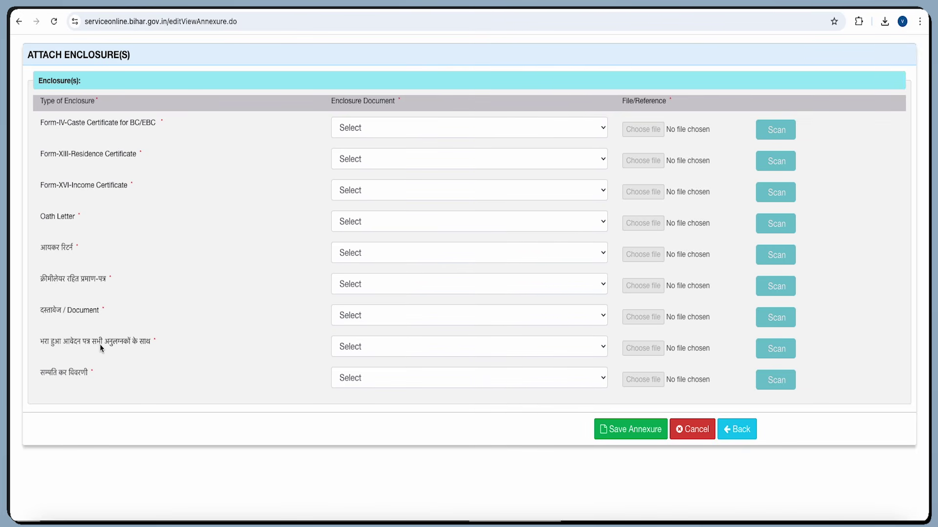
click(382, 137)
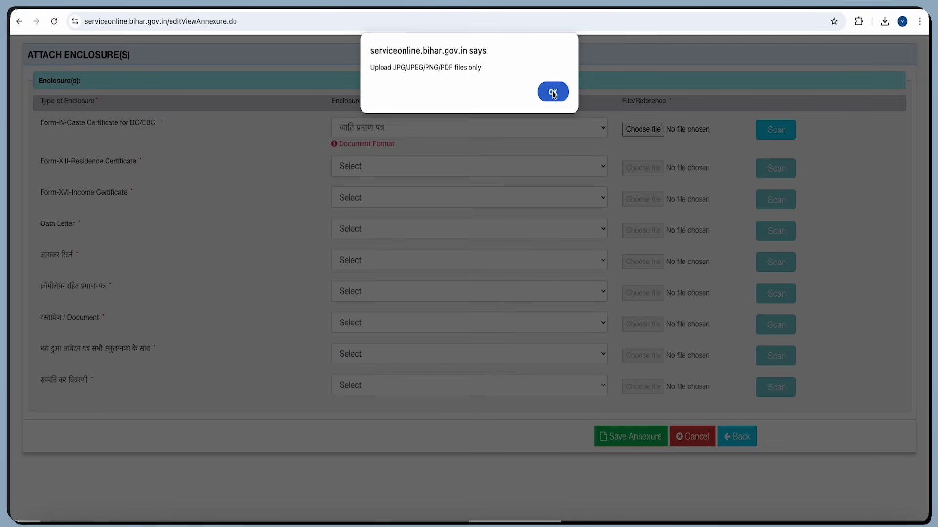
click(548, 91)
click(777, 133)
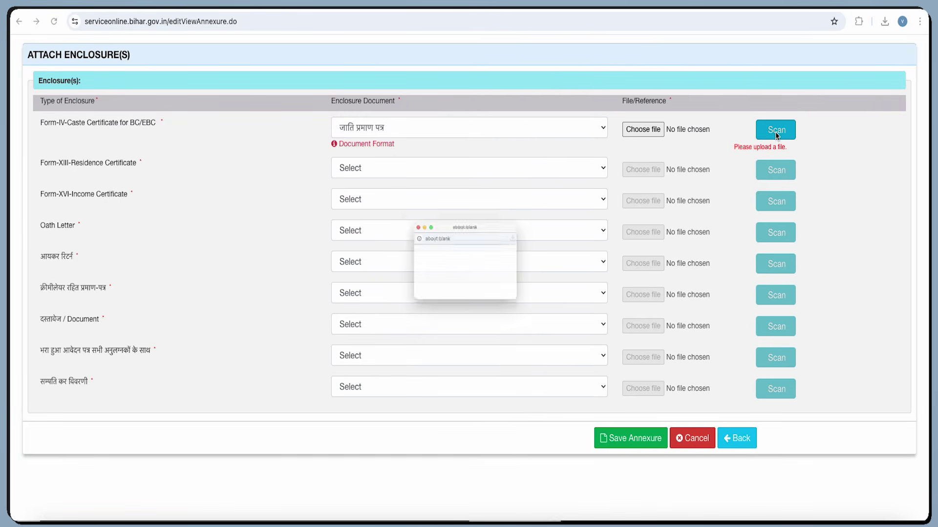